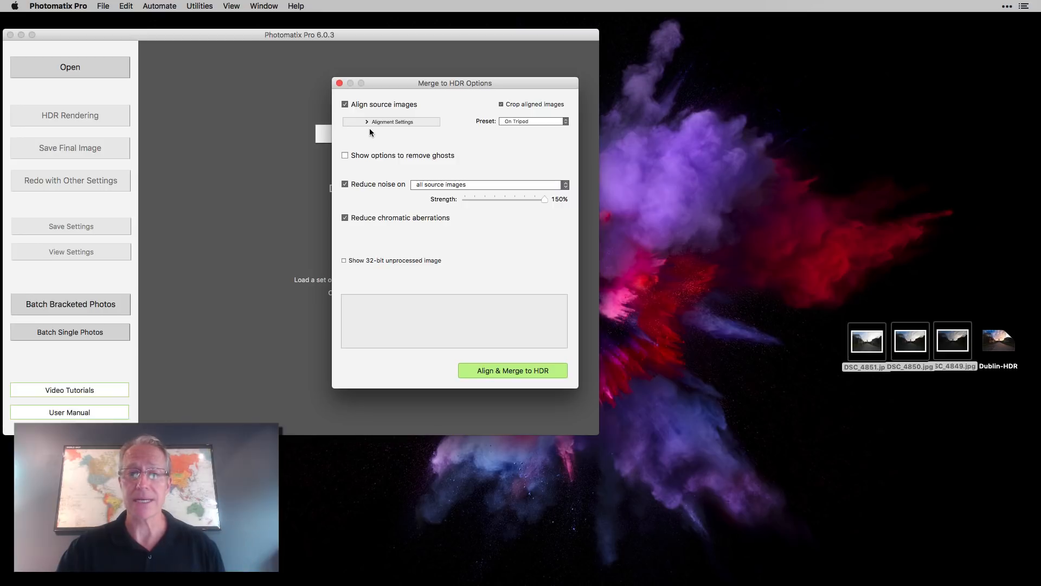
Step: Review the source image alignment settings, choosing the On Tripod preset with cropping of aligned images enabled
click(368, 123)
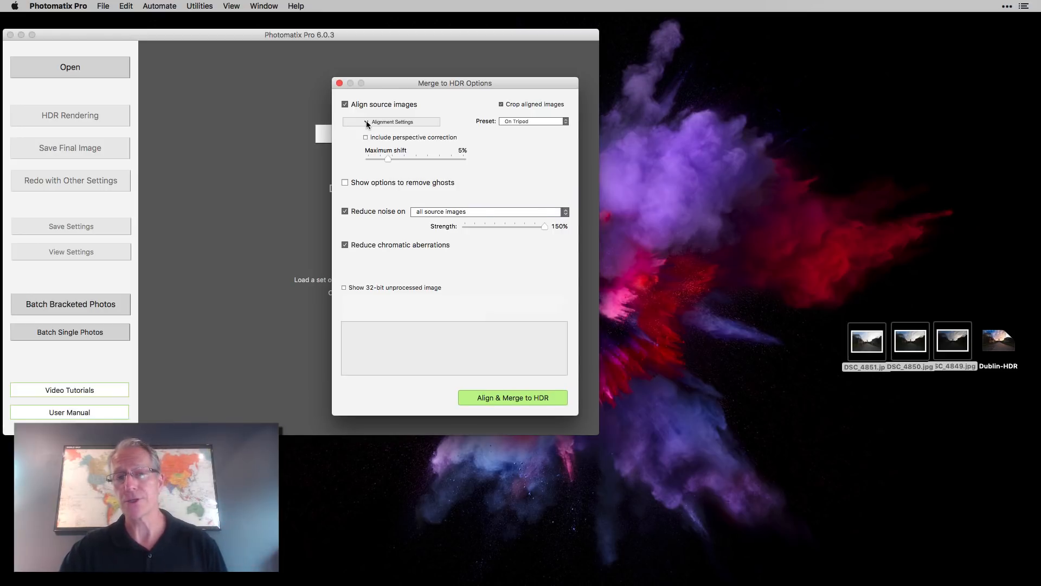
click(367, 122)
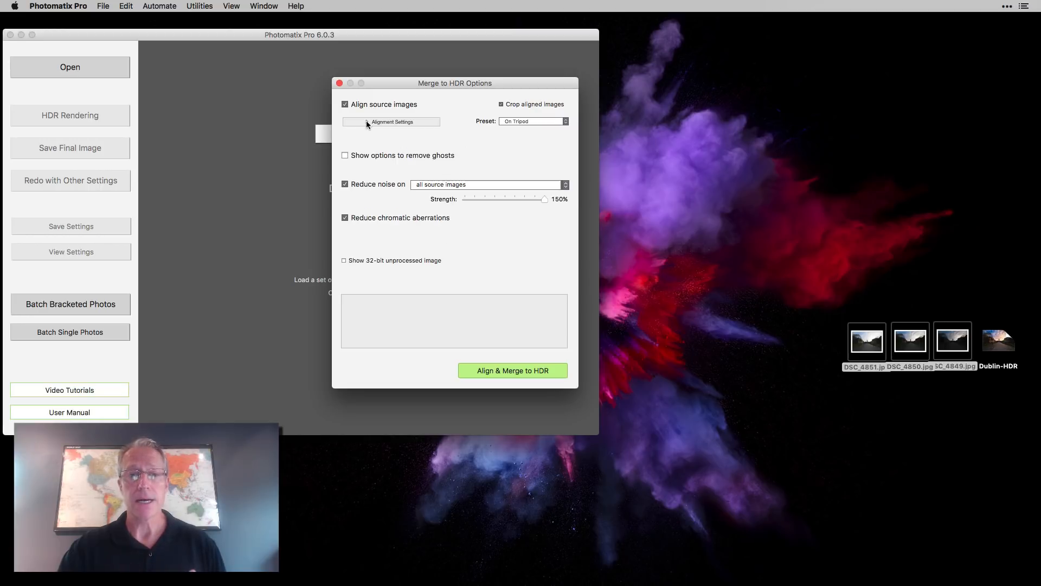
click(525, 120)
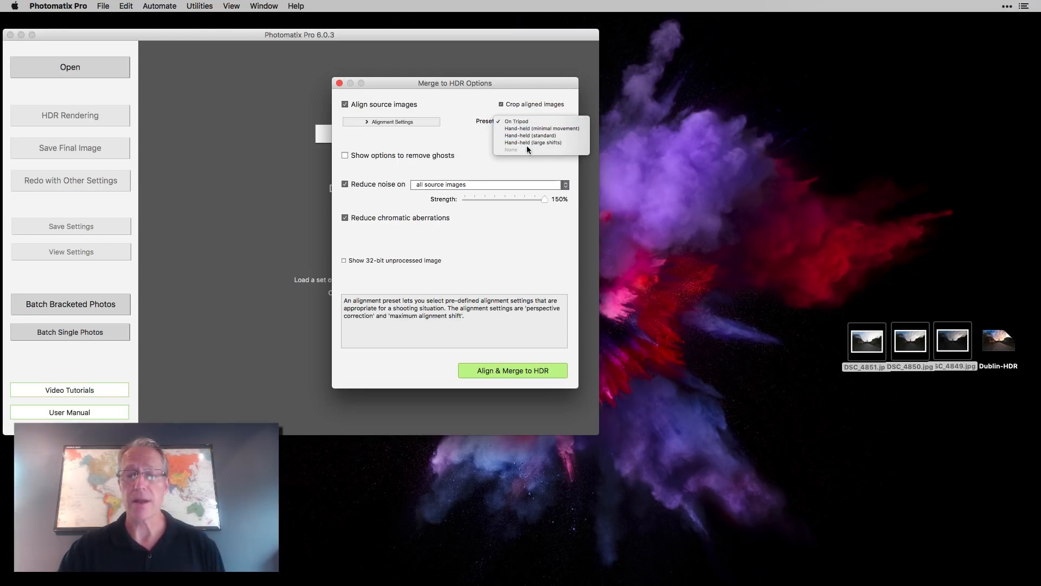
click(527, 121)
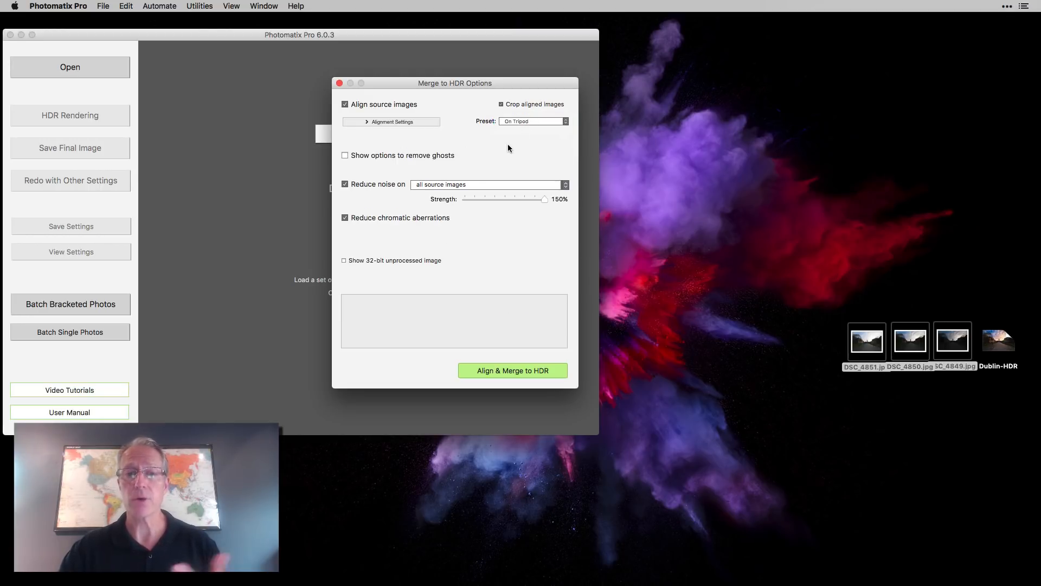
click(502, 104)
click(503, 103)
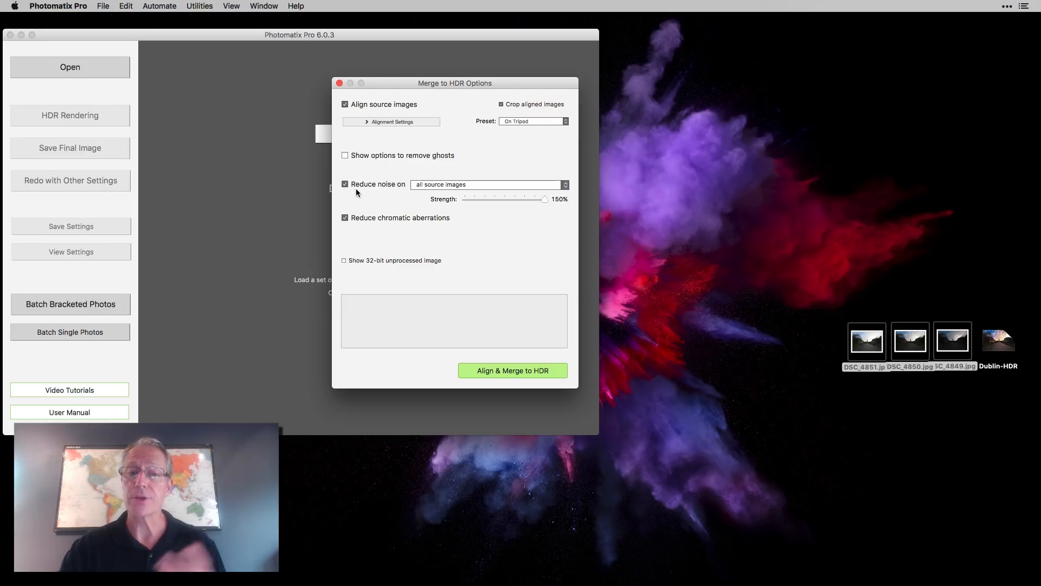
Step: Choose noise reduction on all source images, and align and merge the bracketed photos to HDR
click(449, 184)
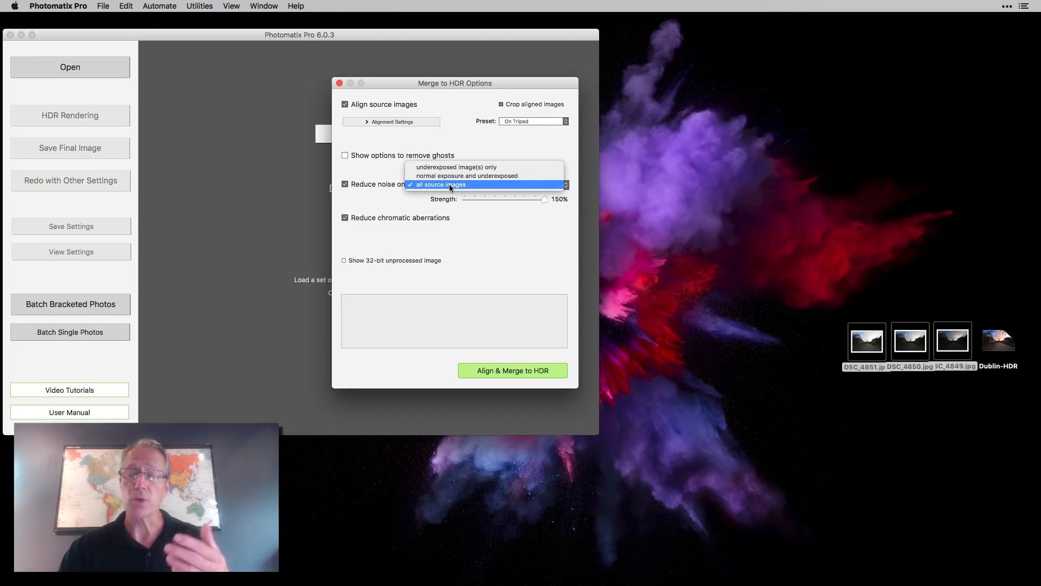
click(449, 185)
mouse_move(474, 218)
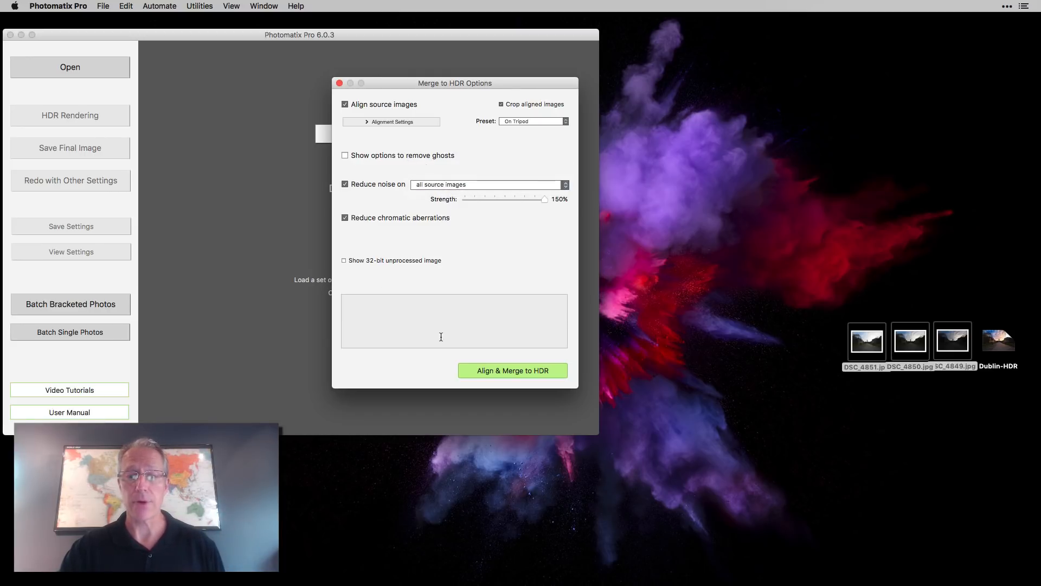
click(488, 370)
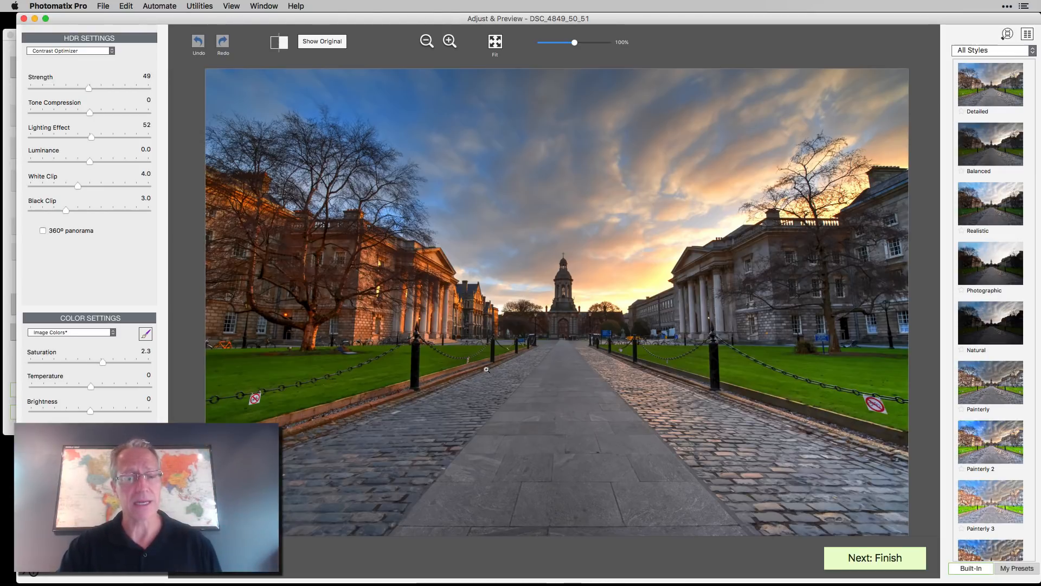
Step: Browse the built-in style presets and switch the HDR rendering method to Details Enhancer
scroll(974, 208, down, 5)
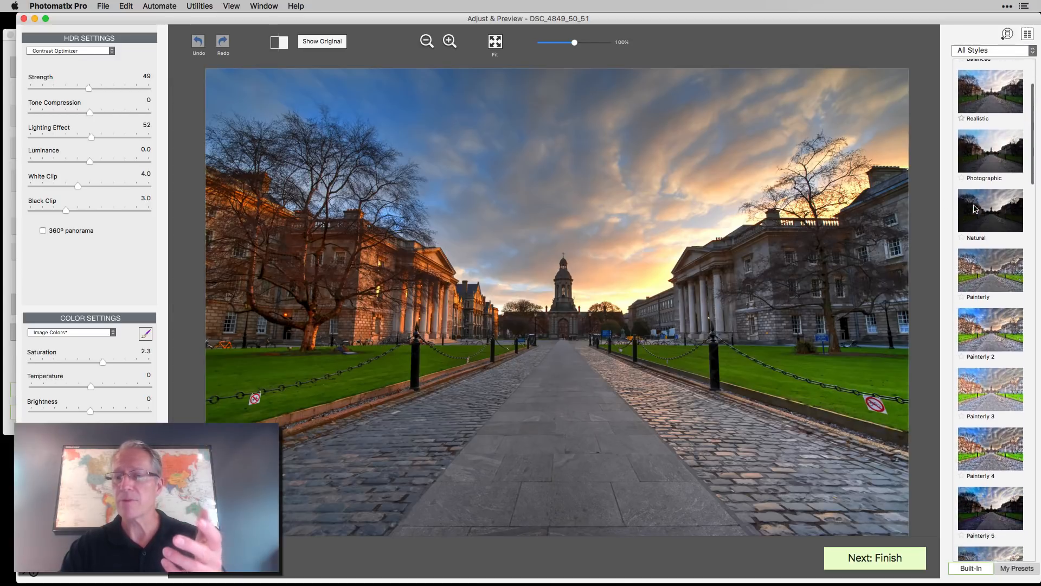
scroll(975, 208, up, 5)
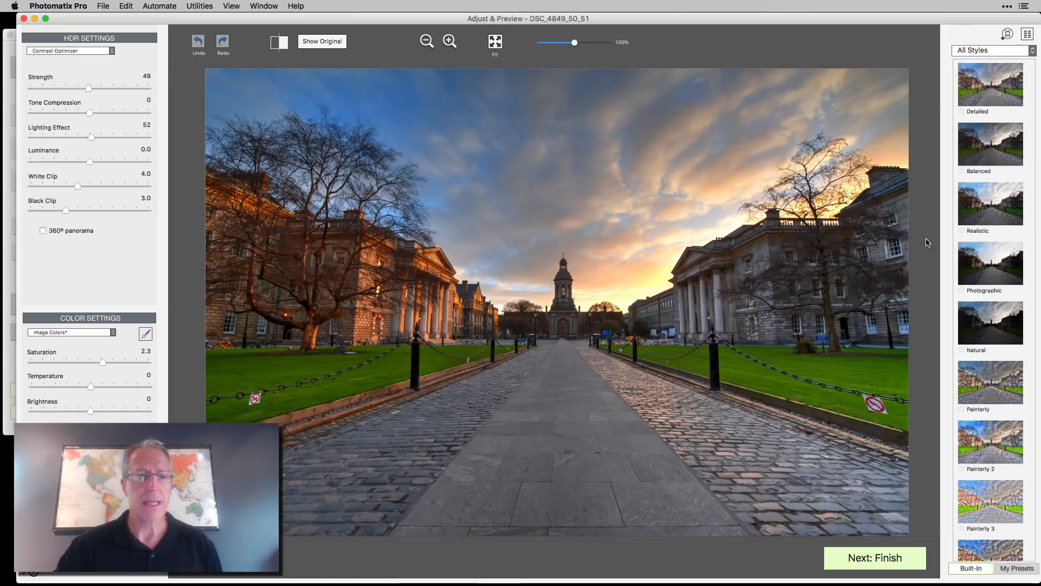
click(89, 51)
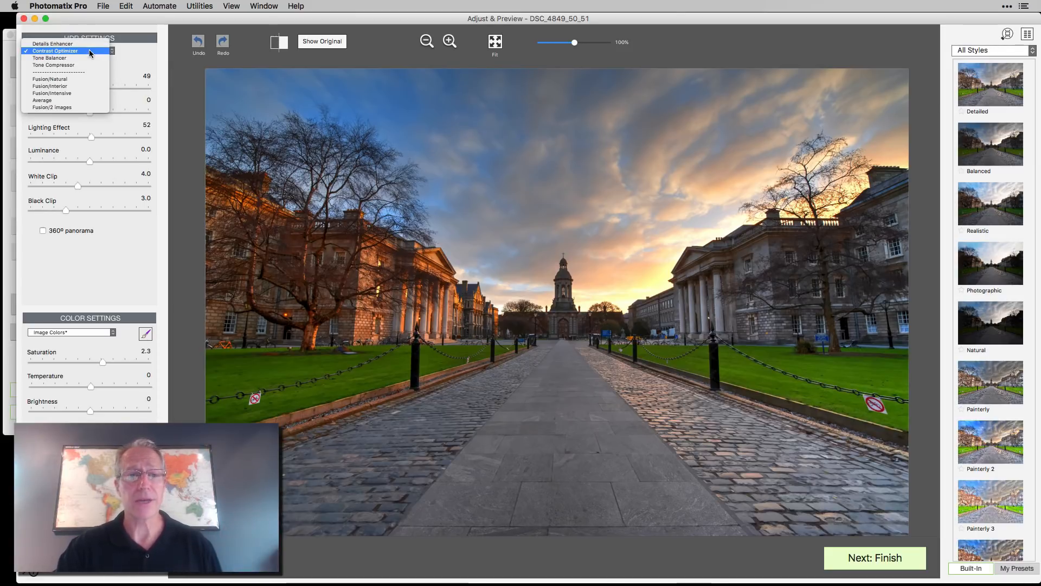
click(89, 44)
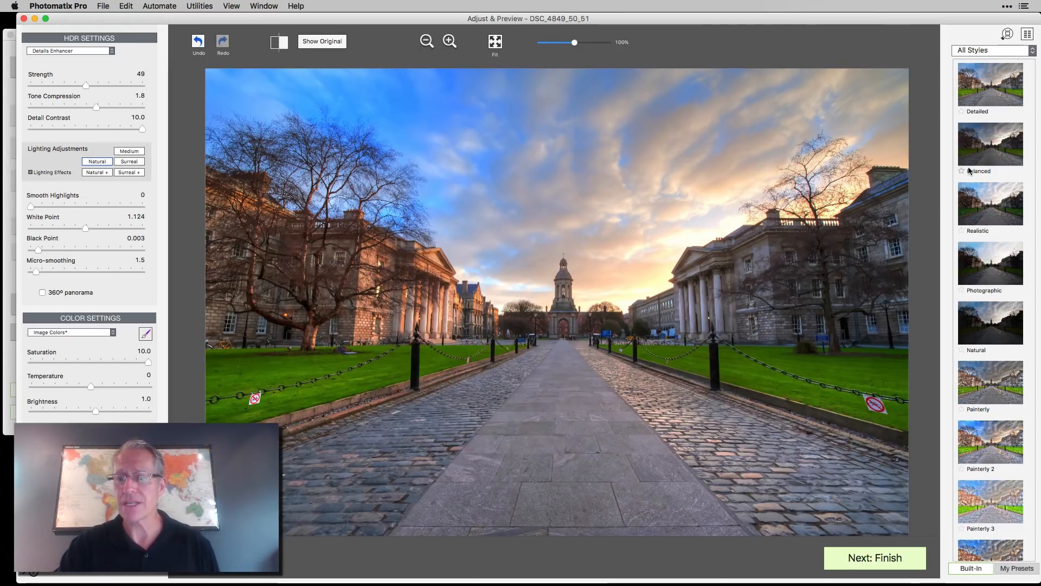
Step: Try the built-in Painterly preset on the merged image and undo it
scroll(995, 347, down, 3)
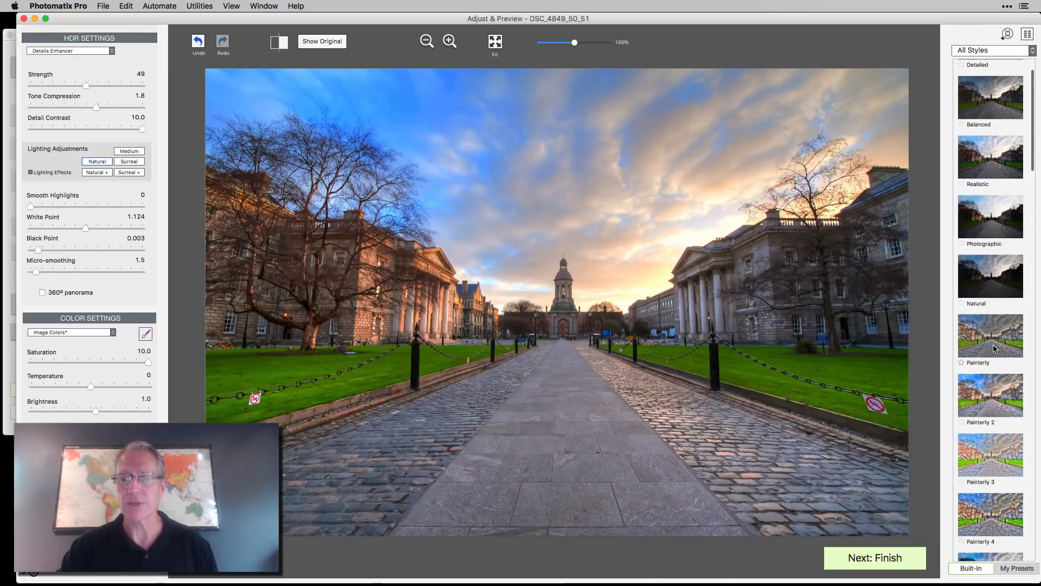
click(996, 348)
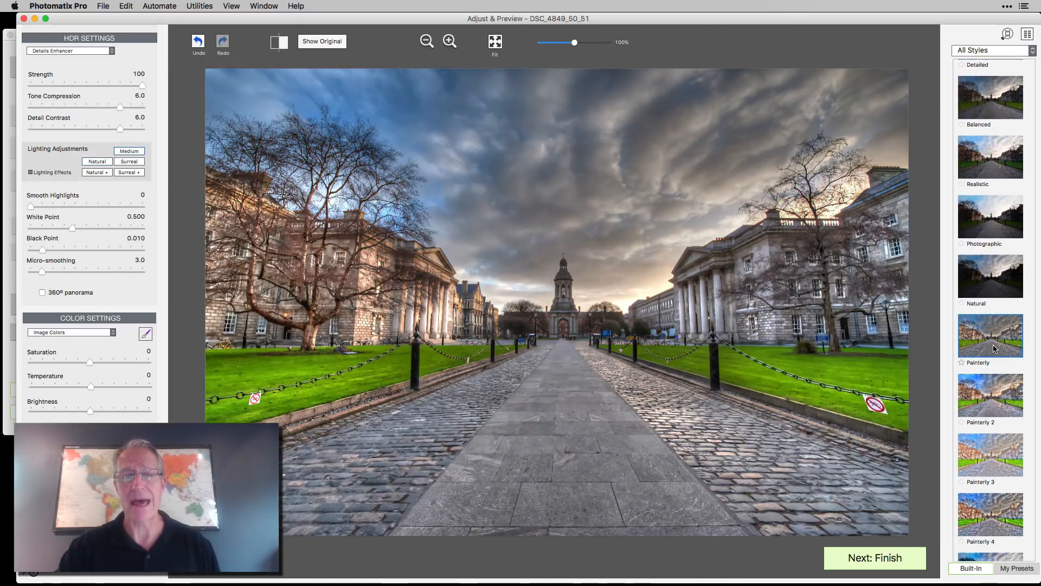
click(198, 44)
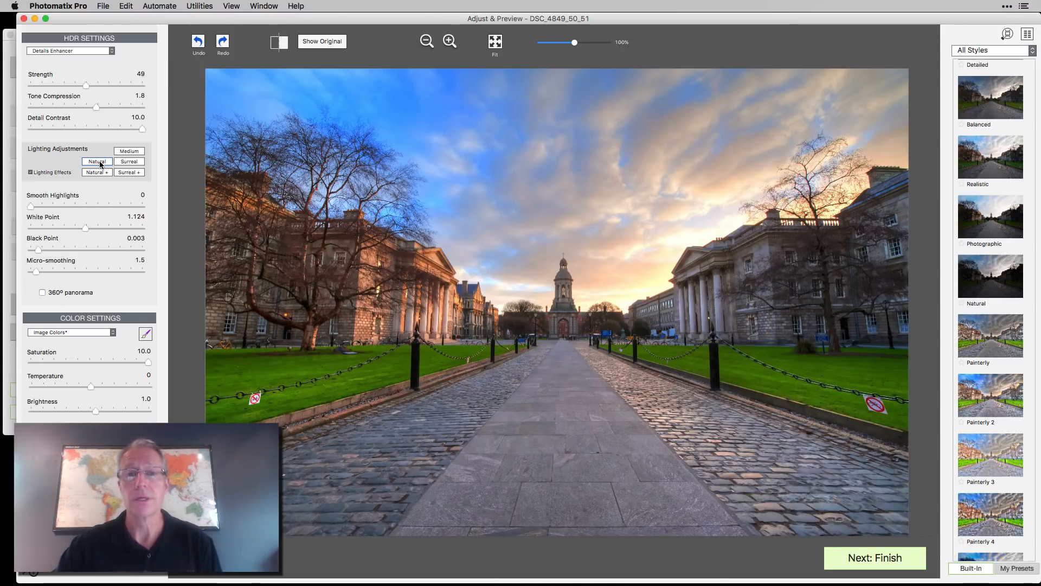
Step: Try the Surreal lighting adjustment on the image and return it to Natural
click(128, 162)
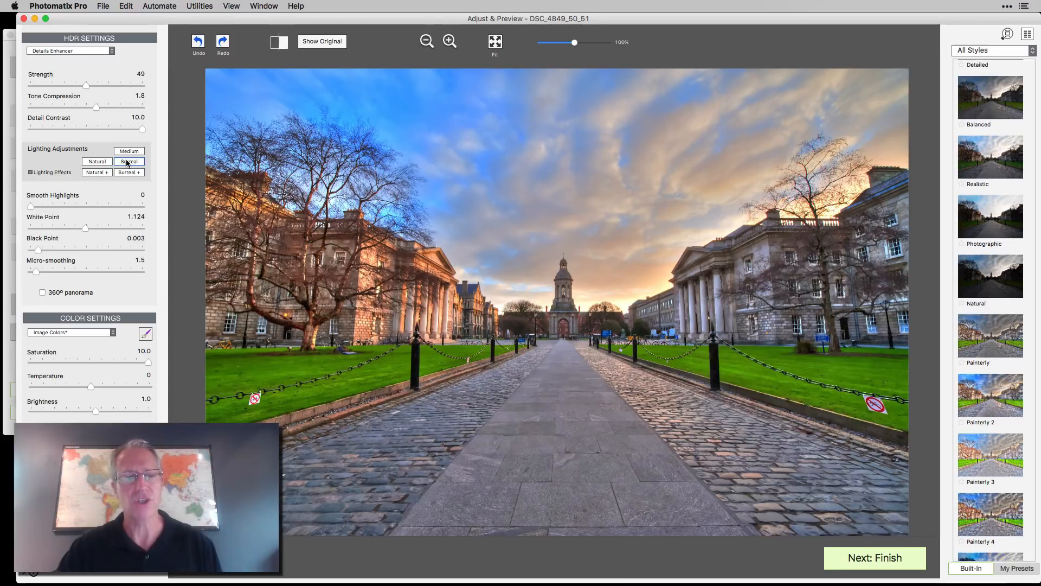
click(98, 161)
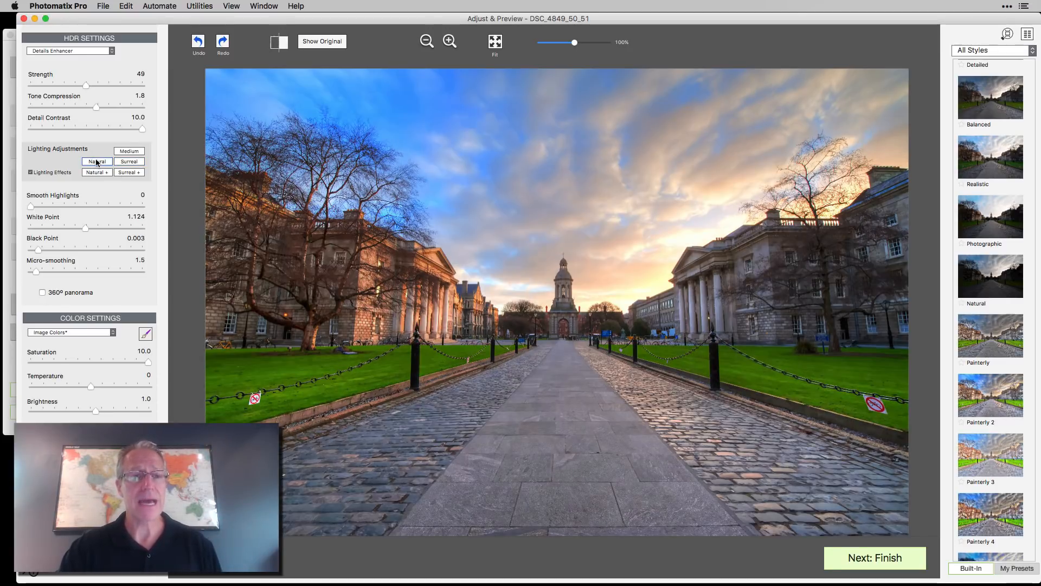
Step: Switch the HDR rendering method to Contrast Optimizer and set its strength to 50
click(77, 52)
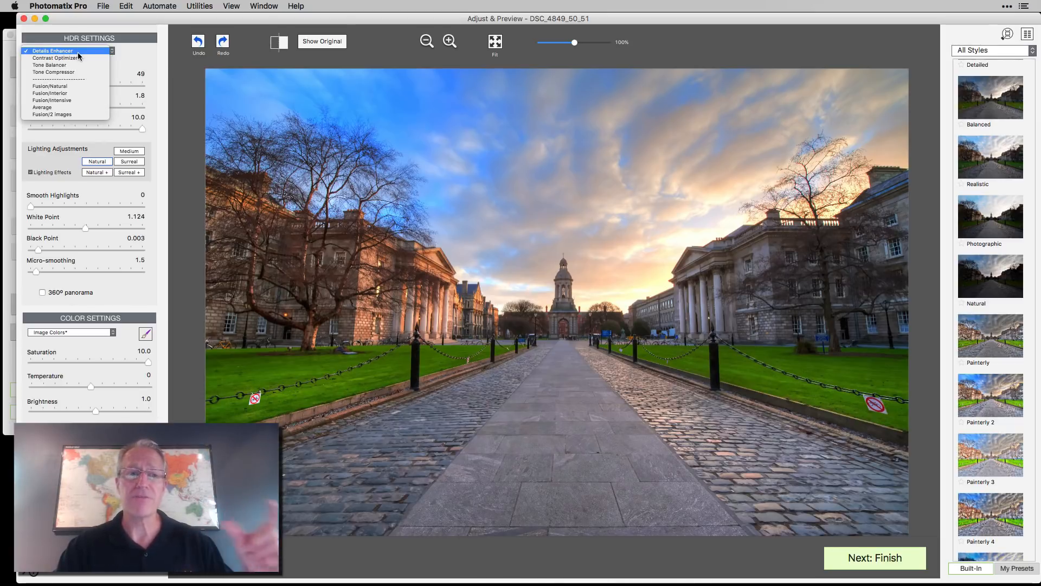
click(78, 58)
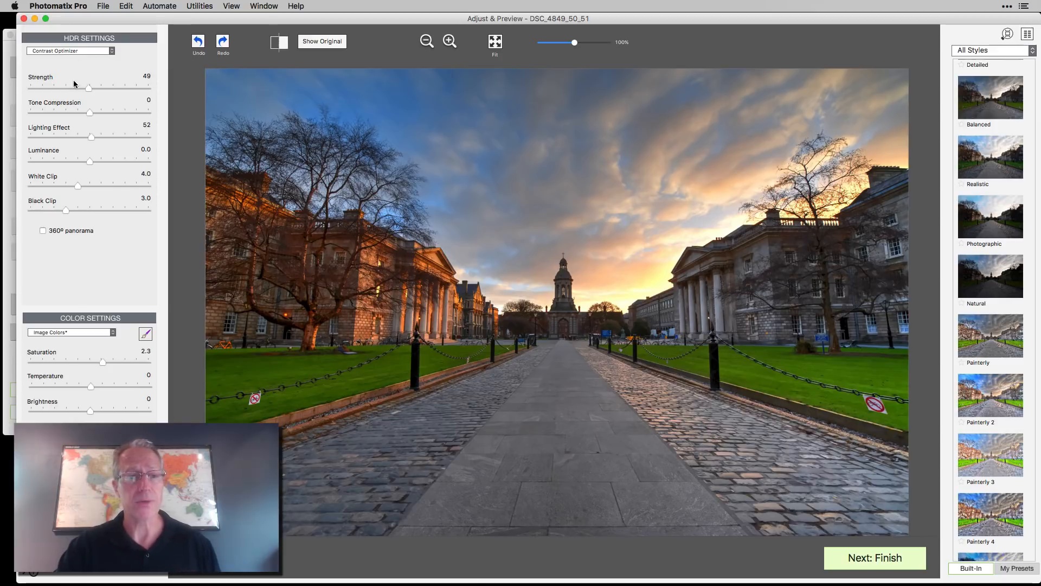
click(129, 86)
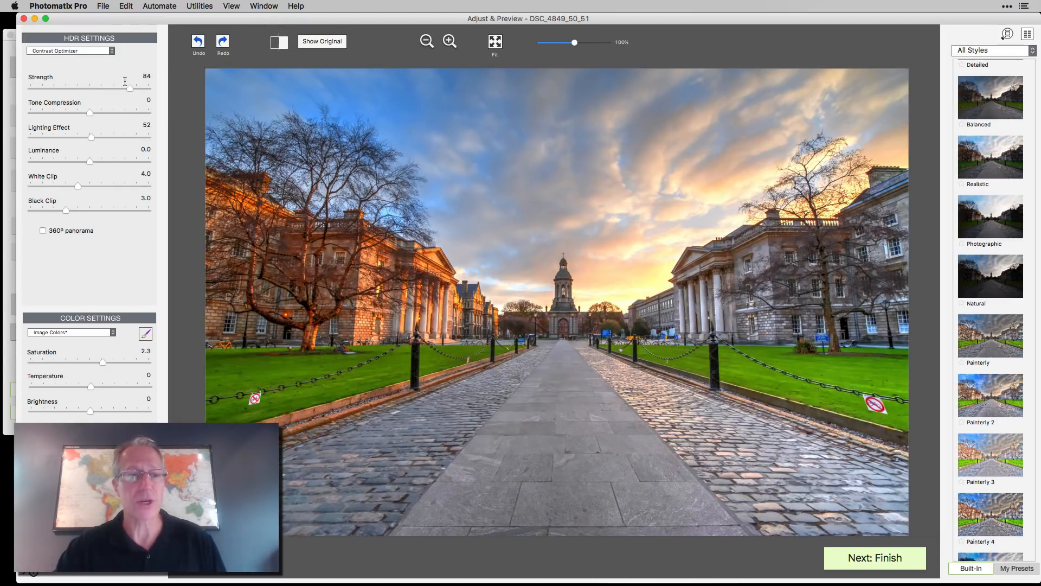
click(74, 89)
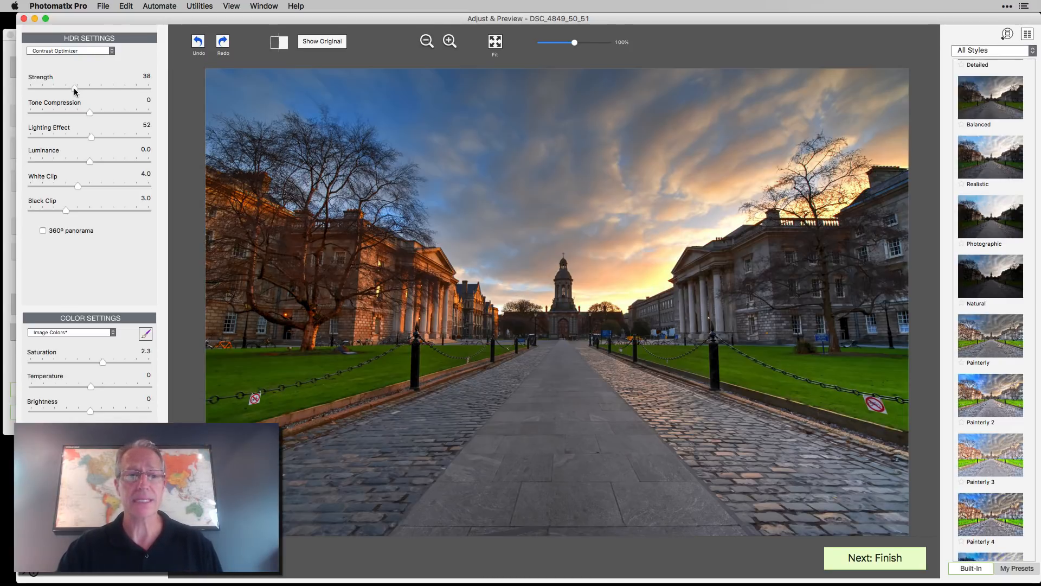
click(90, 88)
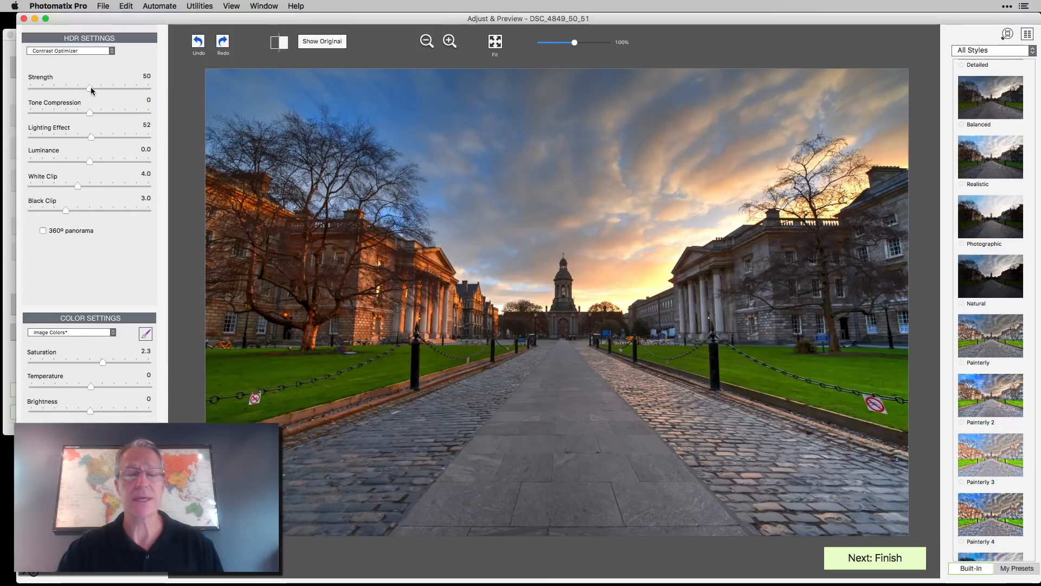
key(super+z)
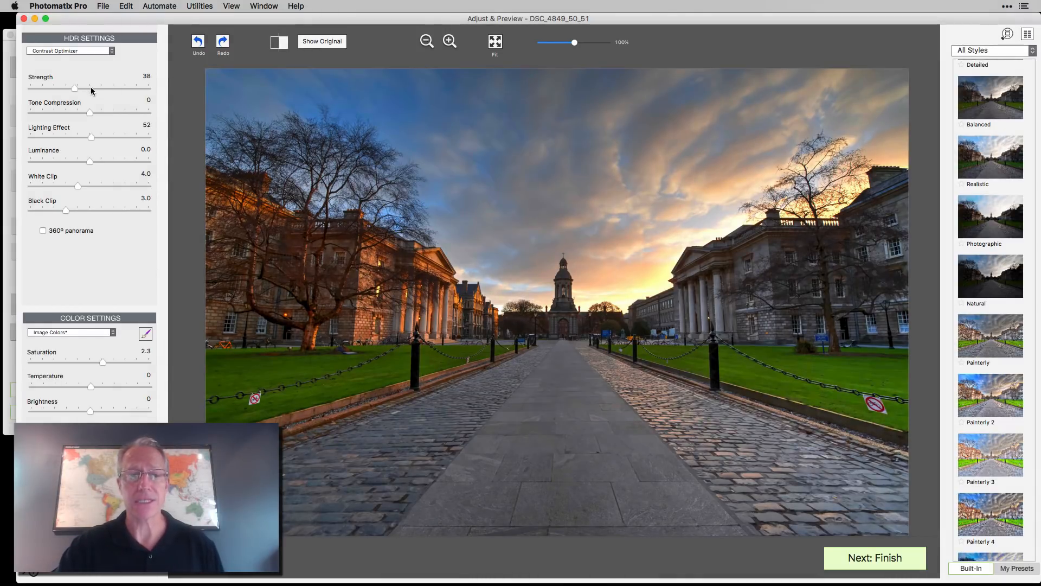
click(90, 88)
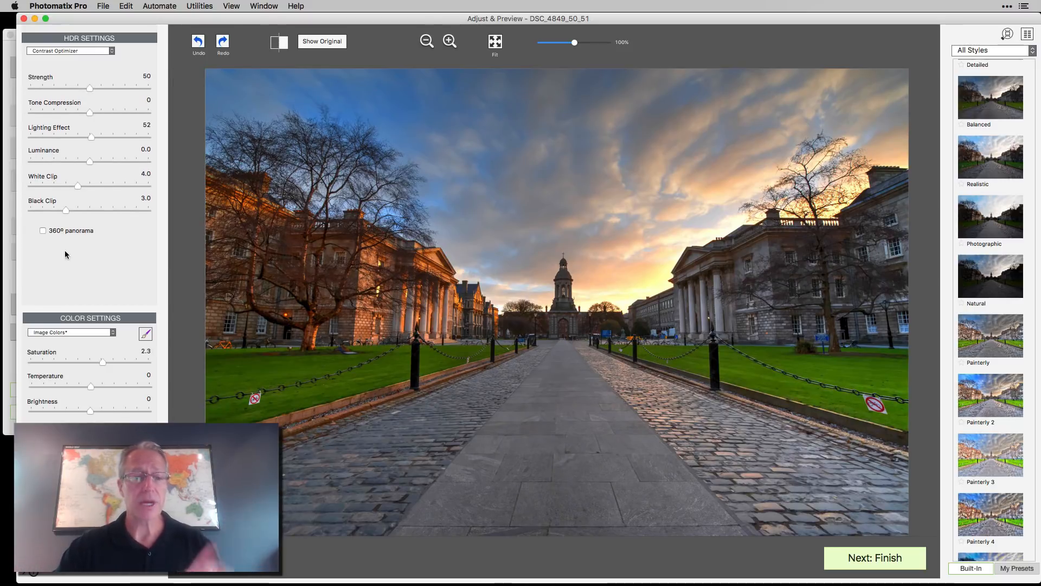
Step: In the color settings, set the green saturation to -4.4 and the green hue to -4.1
click(72, 334)
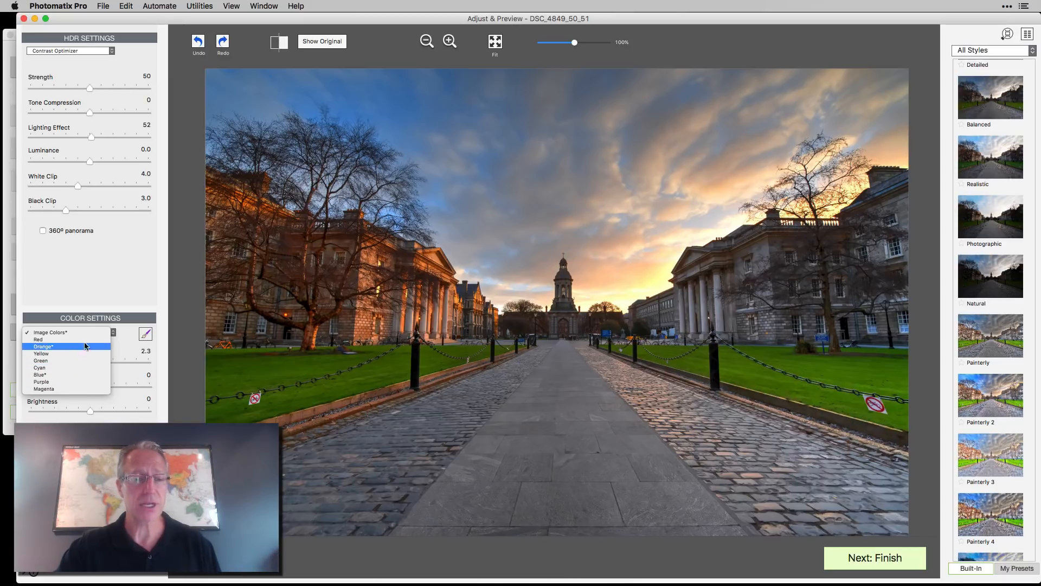
click(121, 335)
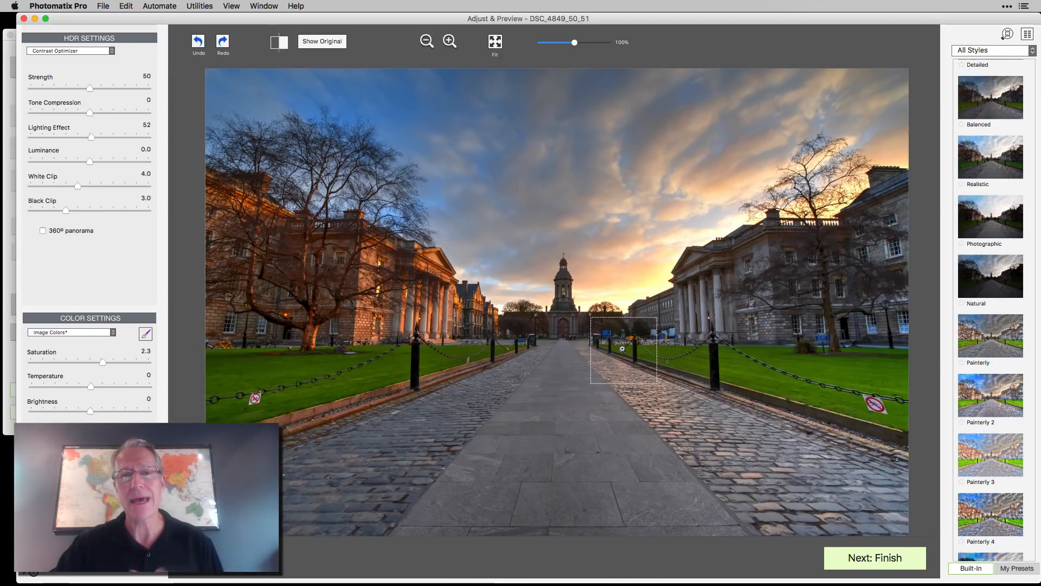
click(69, 331)
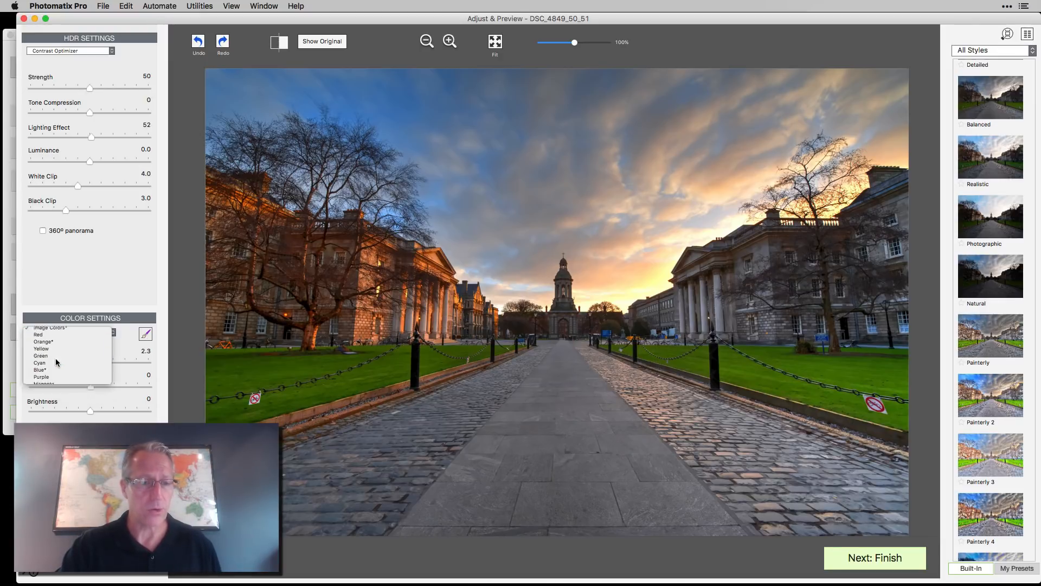
click(55, 358)
drag(89, 362, 61, 363)
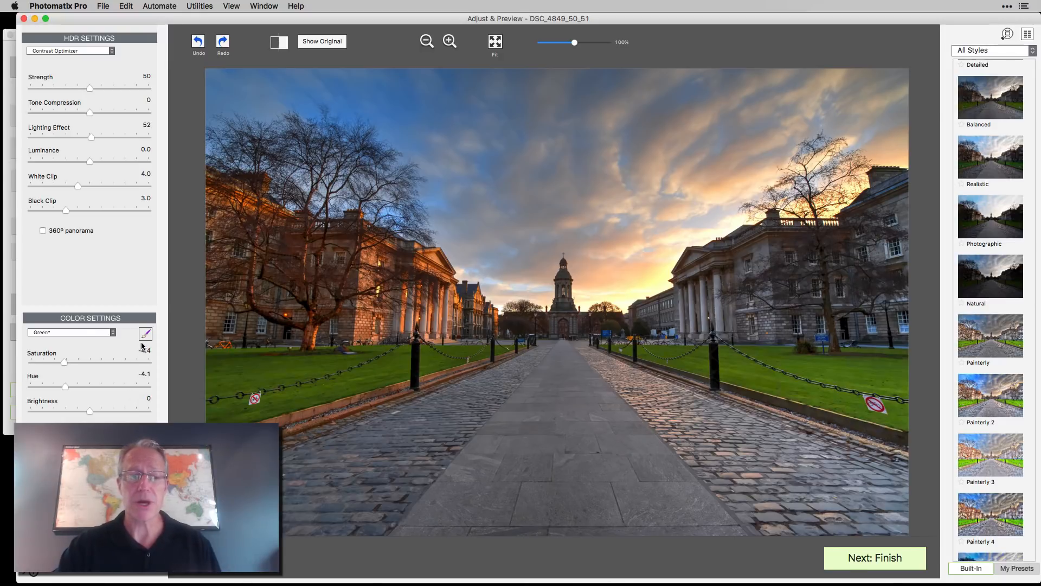
Step: Finish the adjustments and render the image for the finishing touches
click(86, 332)
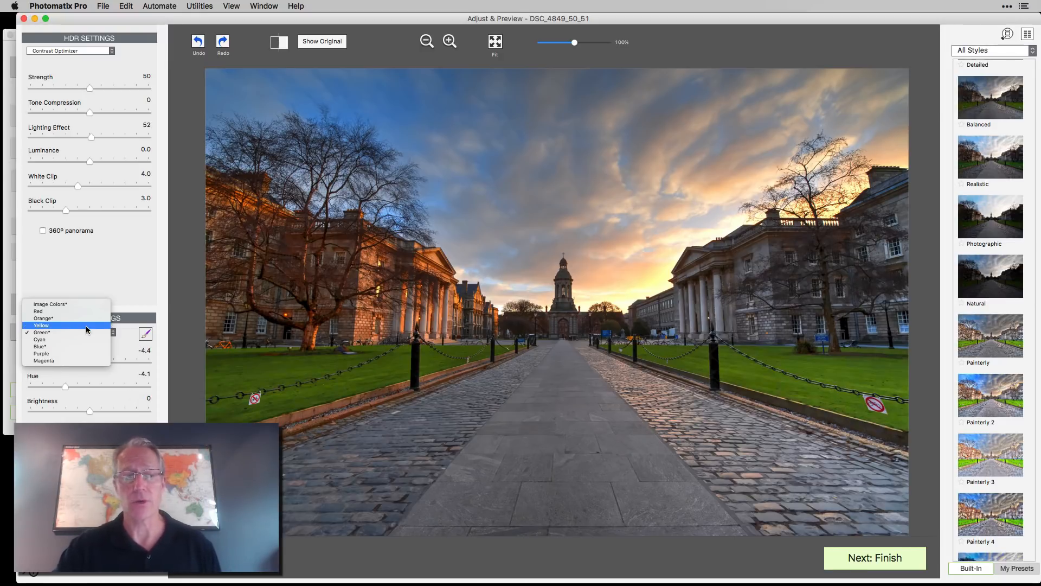
click(116, 265)
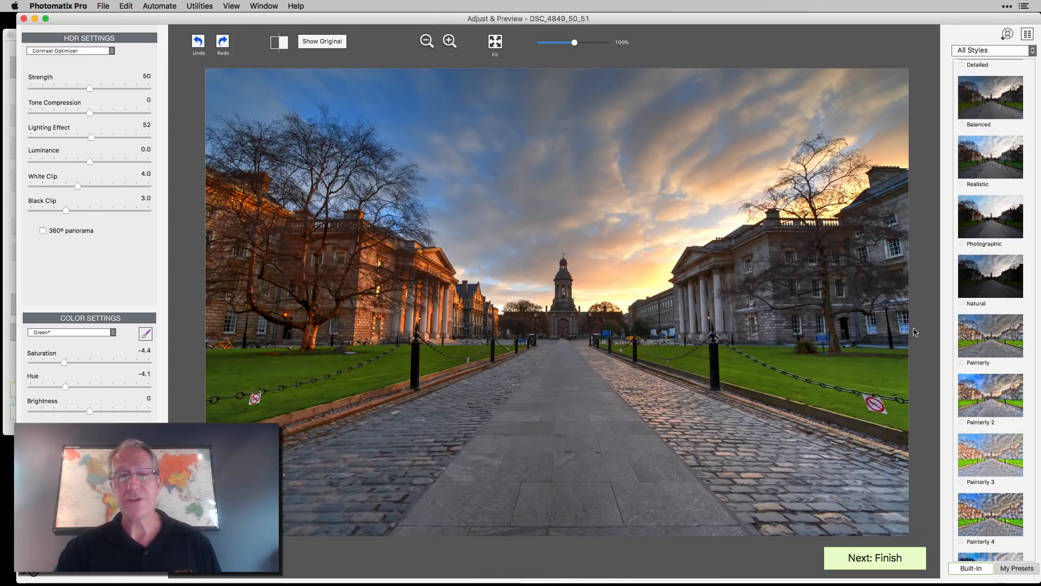
click(887, 557)
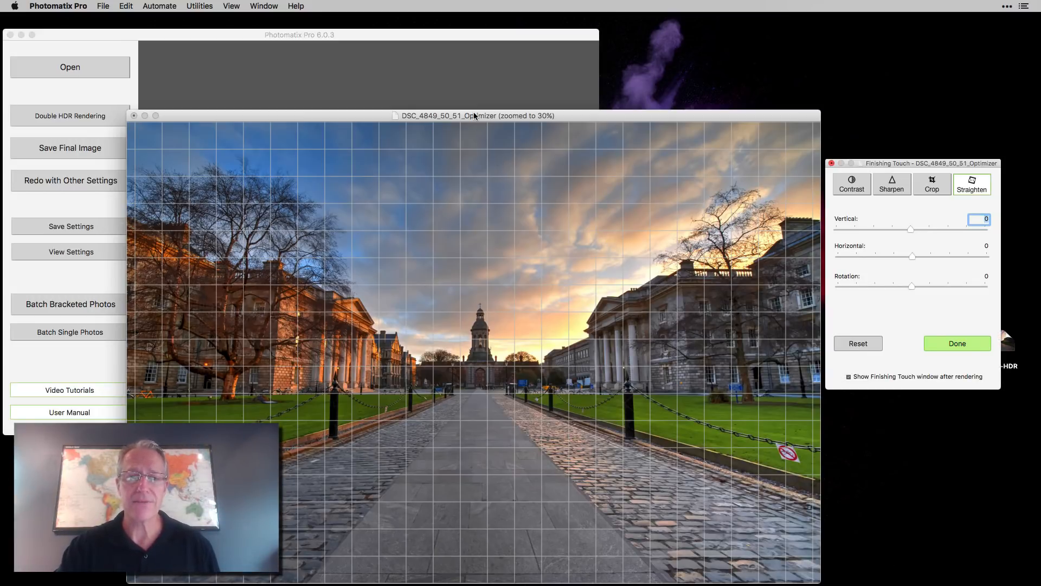
Step: Enlarge the rendered image's window and arrange it beside the Finishing Touch window so both are fully visible
drag(475, 115, 436, 56)
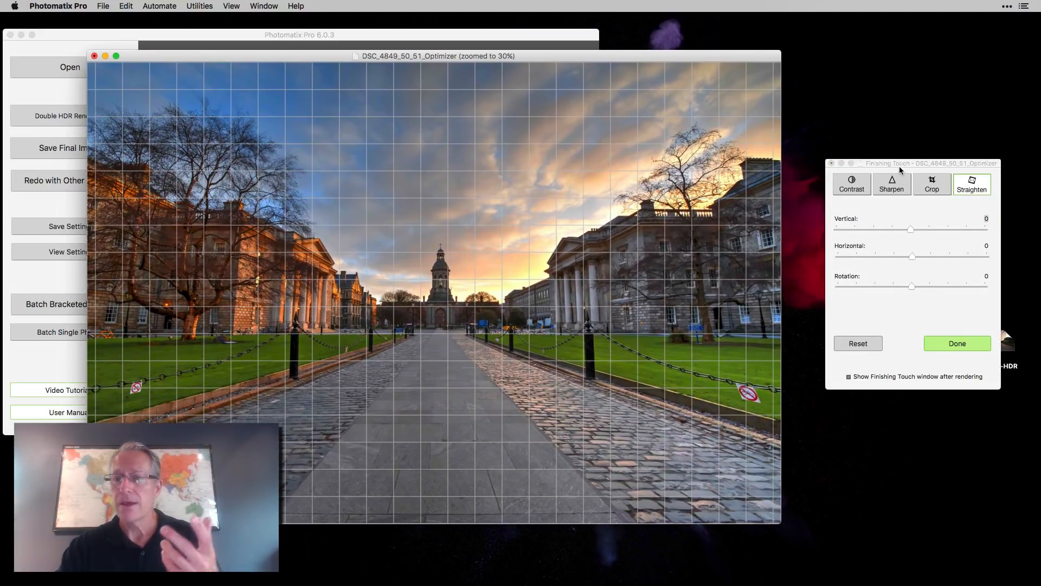
drag(899, 169, 926, 116)
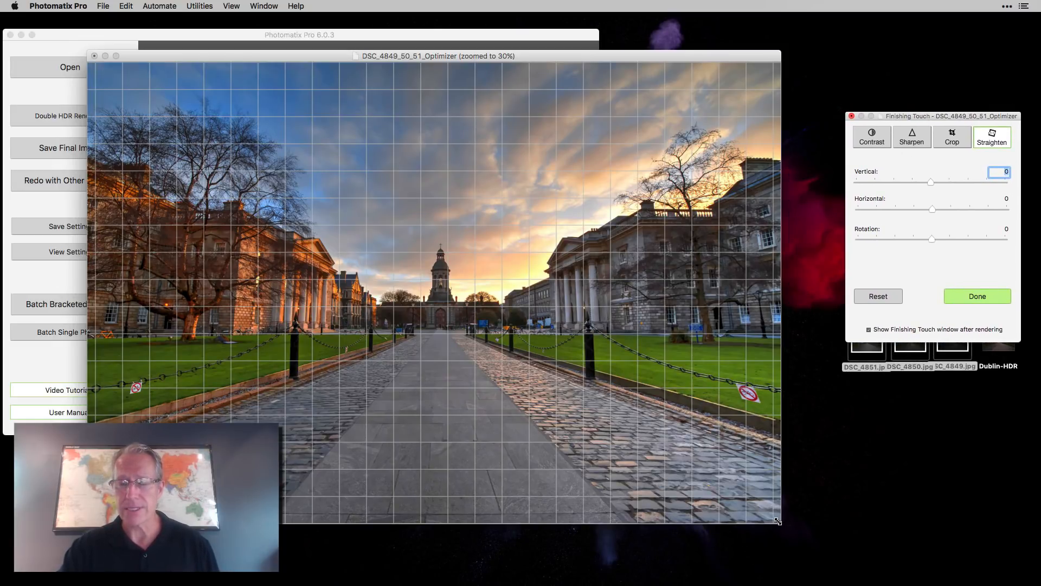
drag(778, 521, 909, 569)
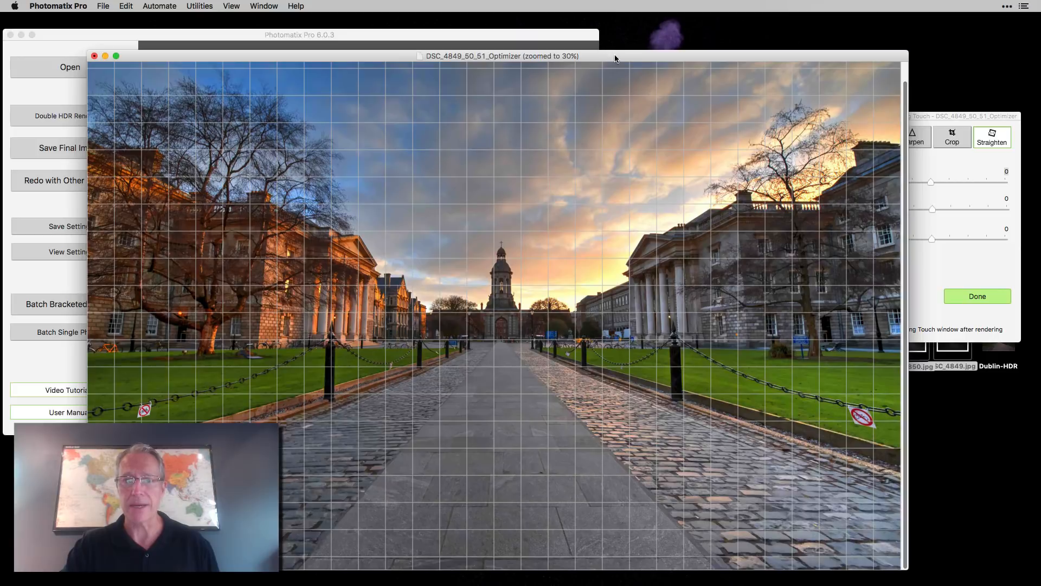
drag(615, 59, 542, 56)
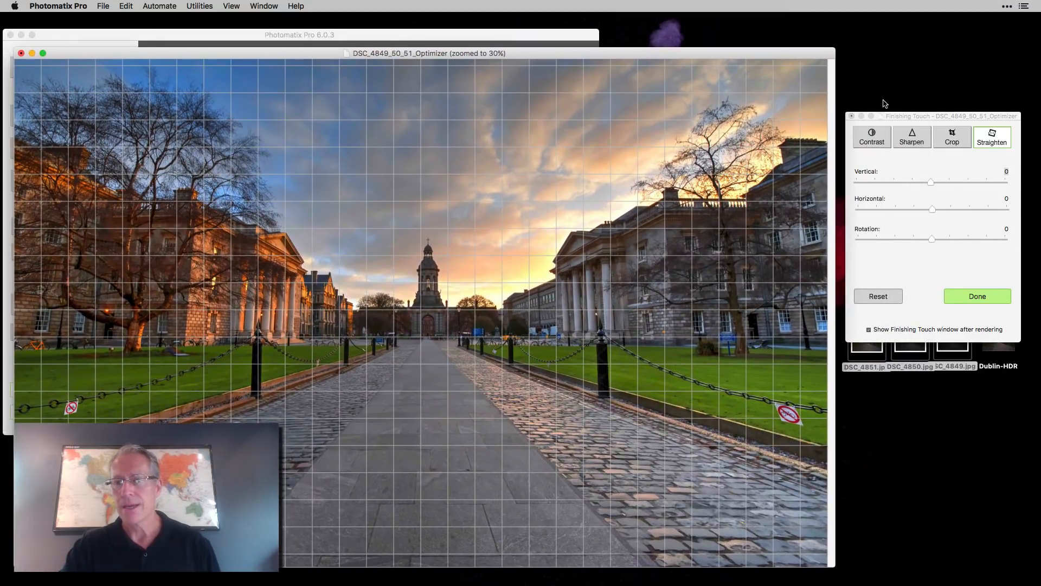
Step: In the finishing touch contrast options, set Highlights to +13 and Darks to -6
drag(910, 120, 903, 68)
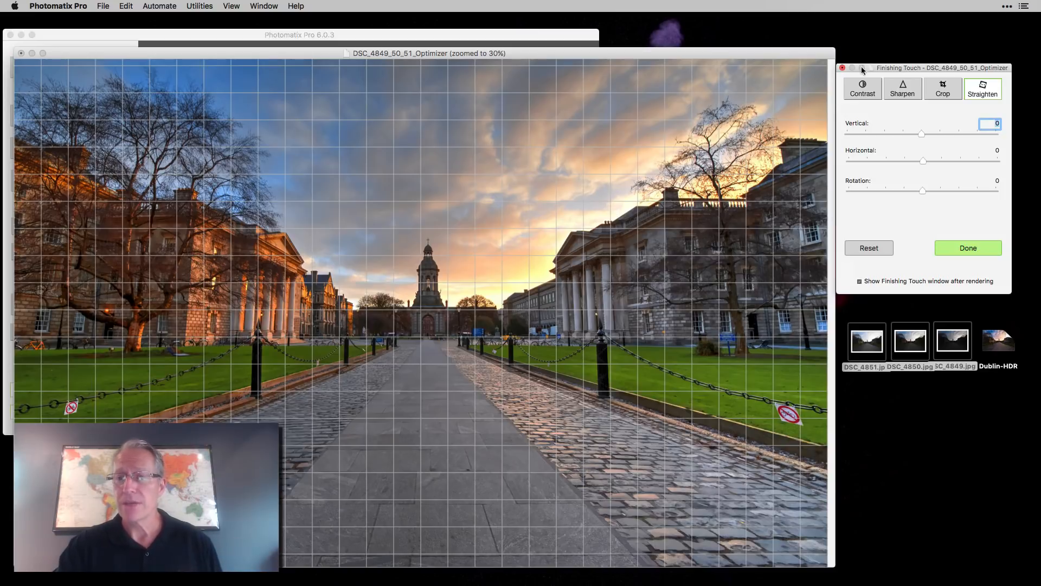
click(857, 86)
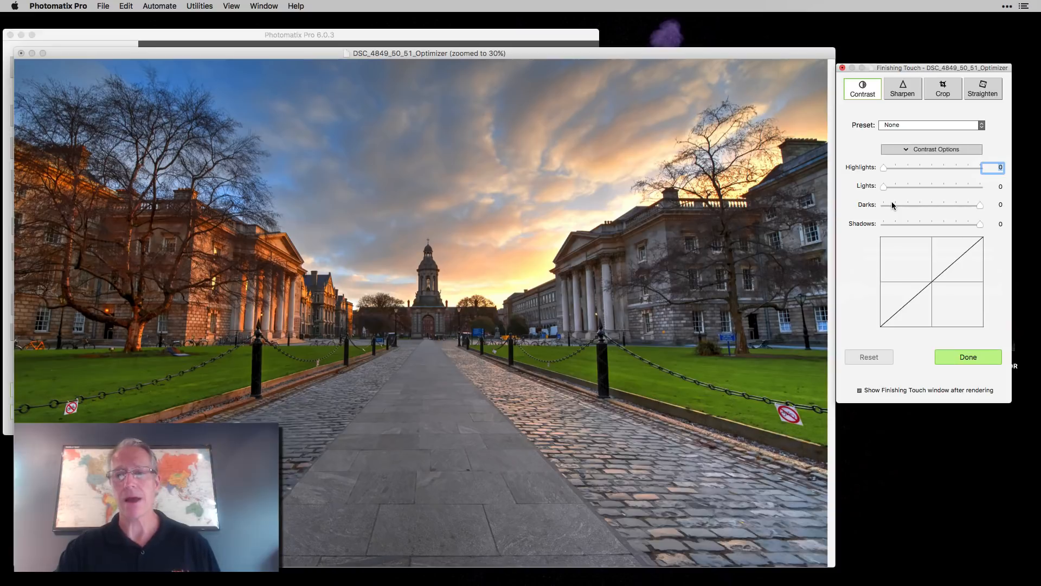
drag(884, 168, 906, 170)
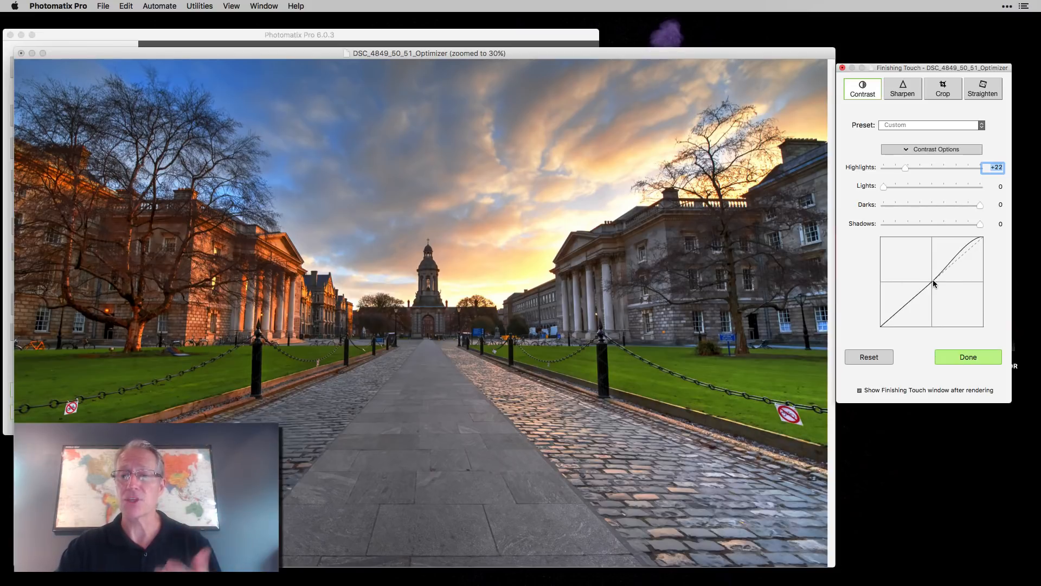
drag(982, 205, 963, 205)
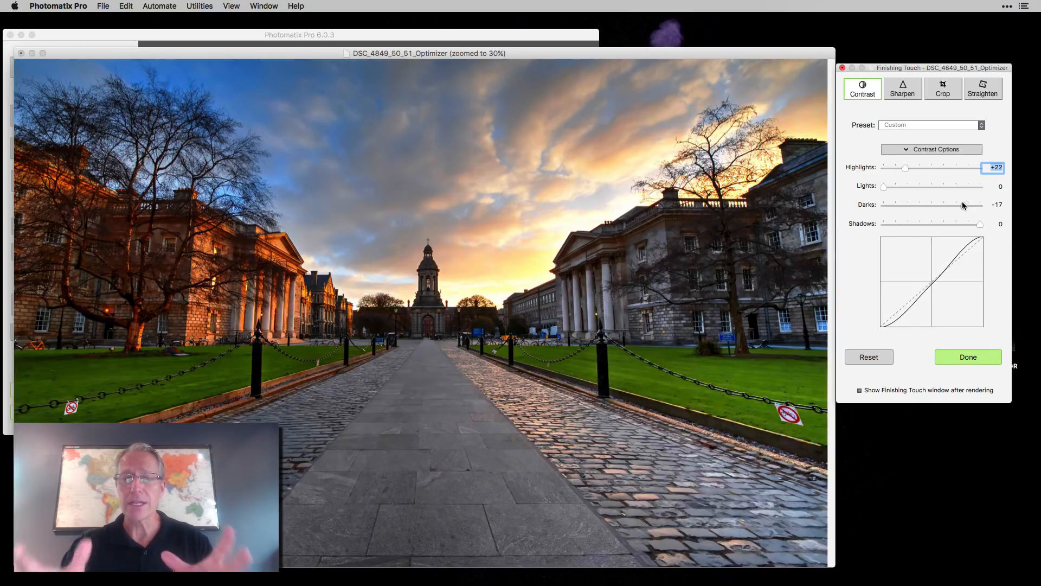
drag(964, 204, 975, 204)
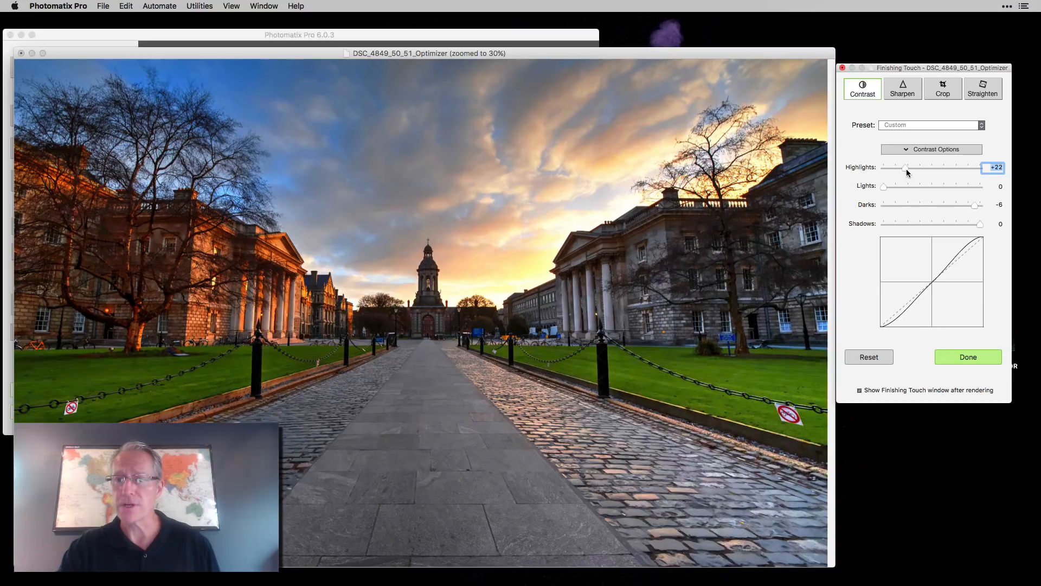
drag(906, 168, 893, 170)
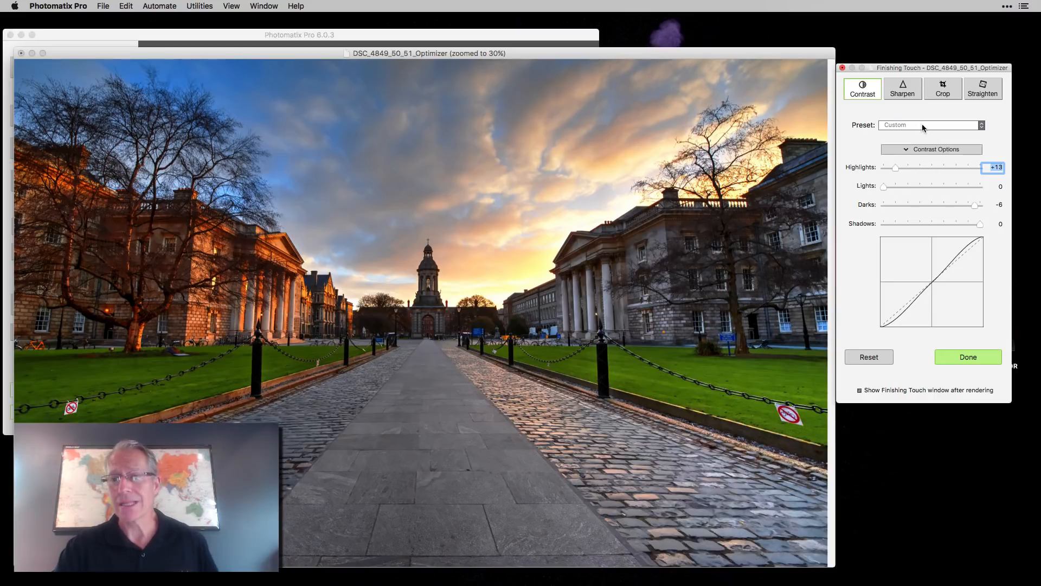
Step: Apply the Mild Sharpening preset to the rendered image
click(900, 89)
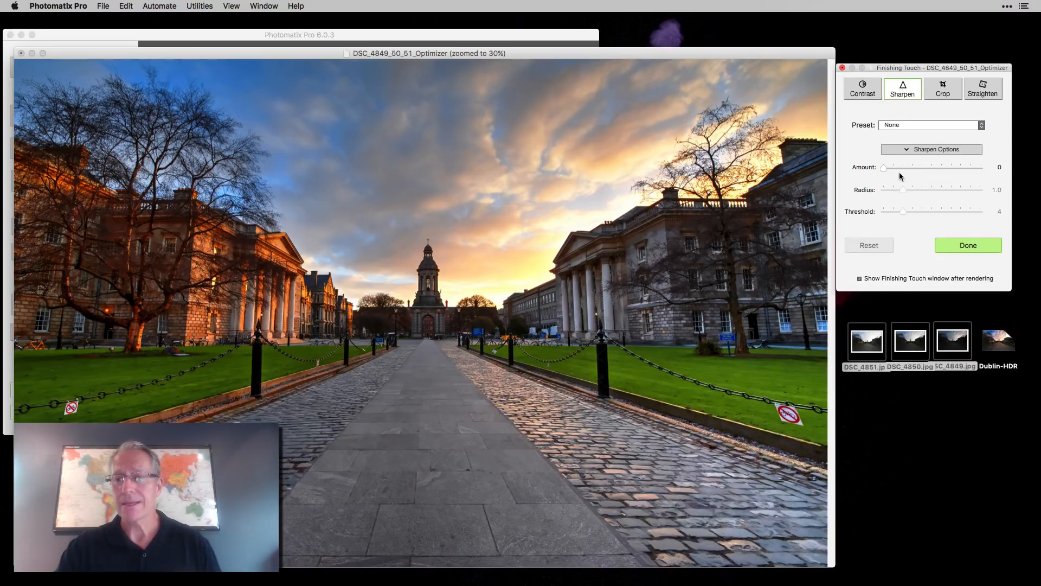
click(909, 147)
click(909, 148)
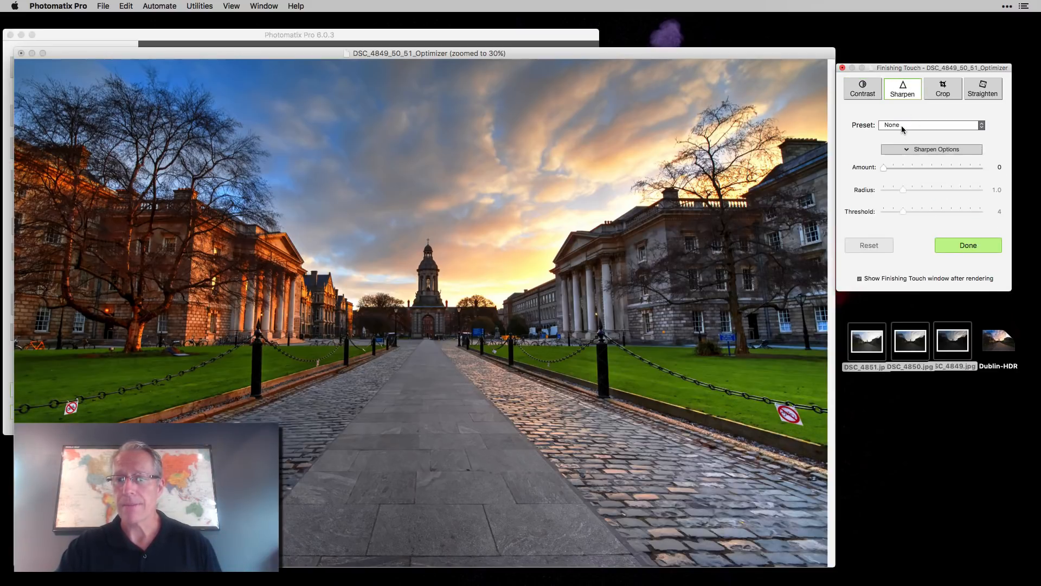
click(902, 125)
click(904, 139)
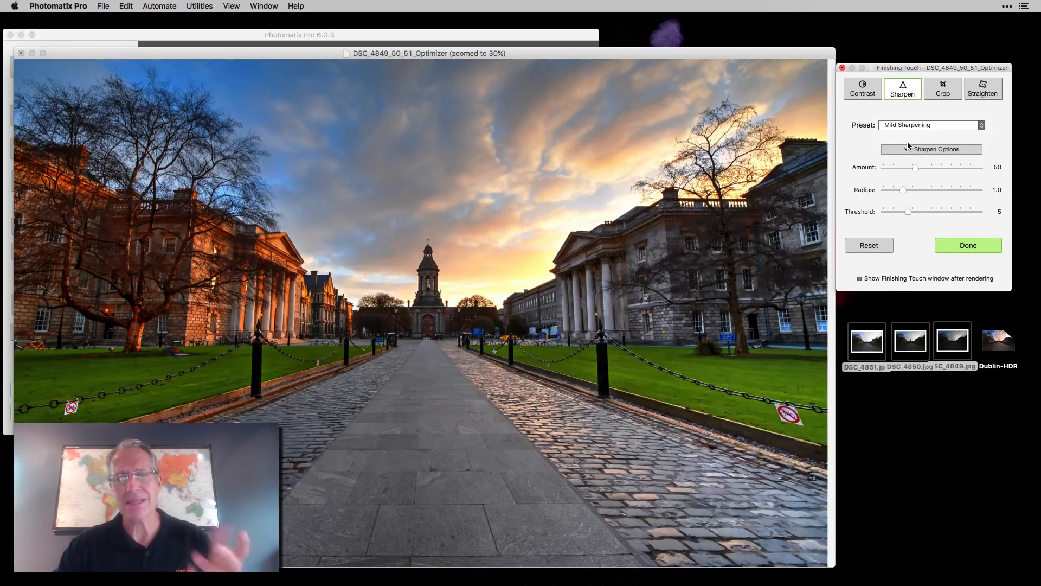
Step: Look at the available crop aspect ratios and keep the ratio on Free
click(942, 88)
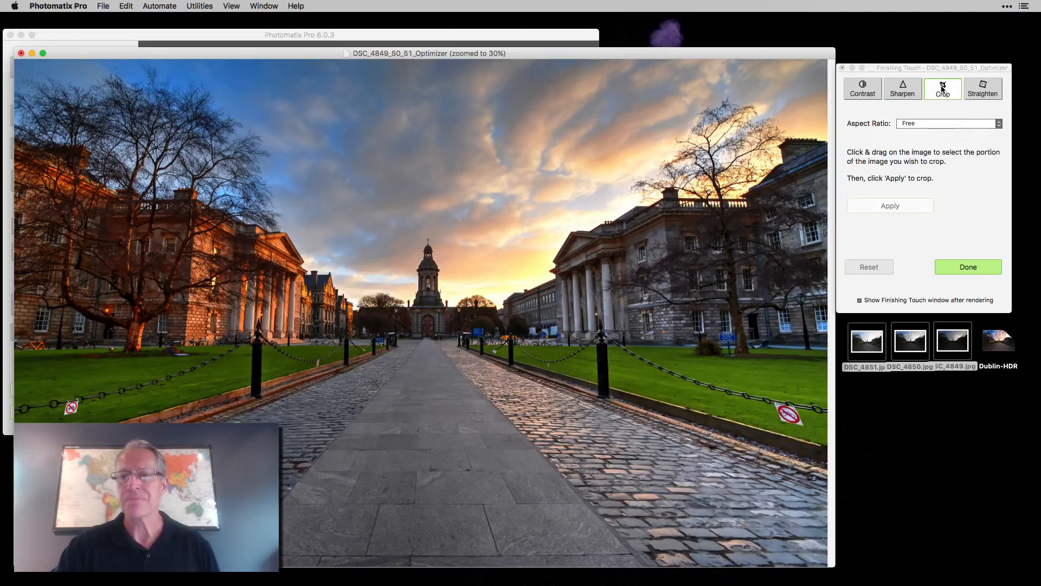
click(940, 124)
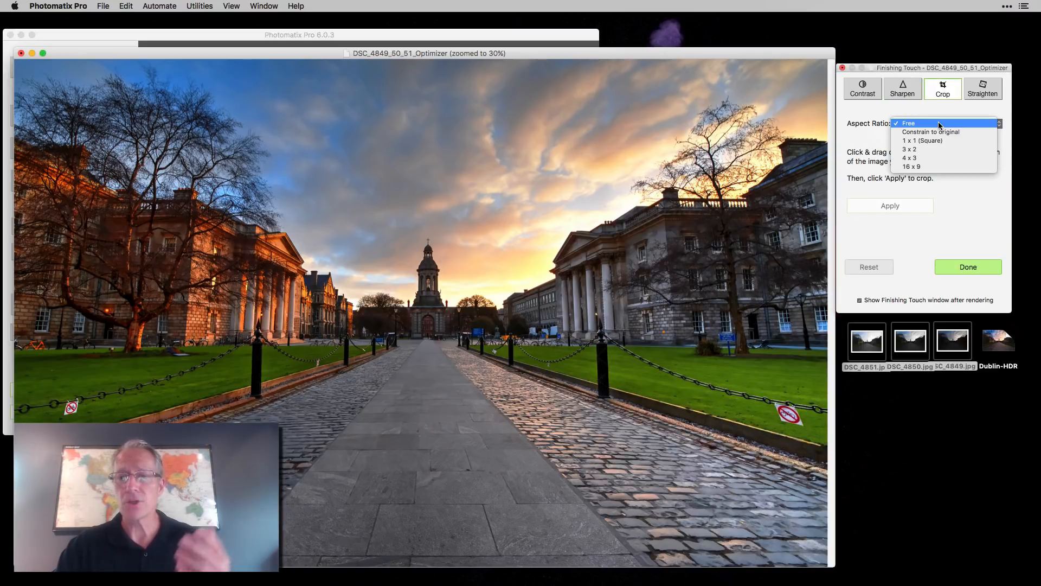
click(938, 123)
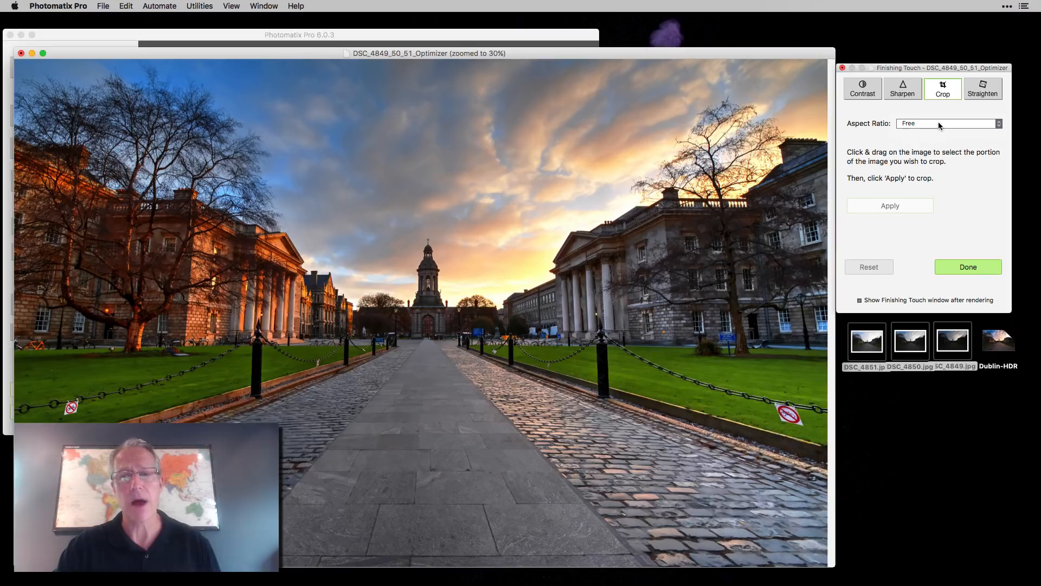
Step: Try straightening the image with a Horizontal value of +25 and a Rotation of -1, resetting each to 0
click(977, 91)
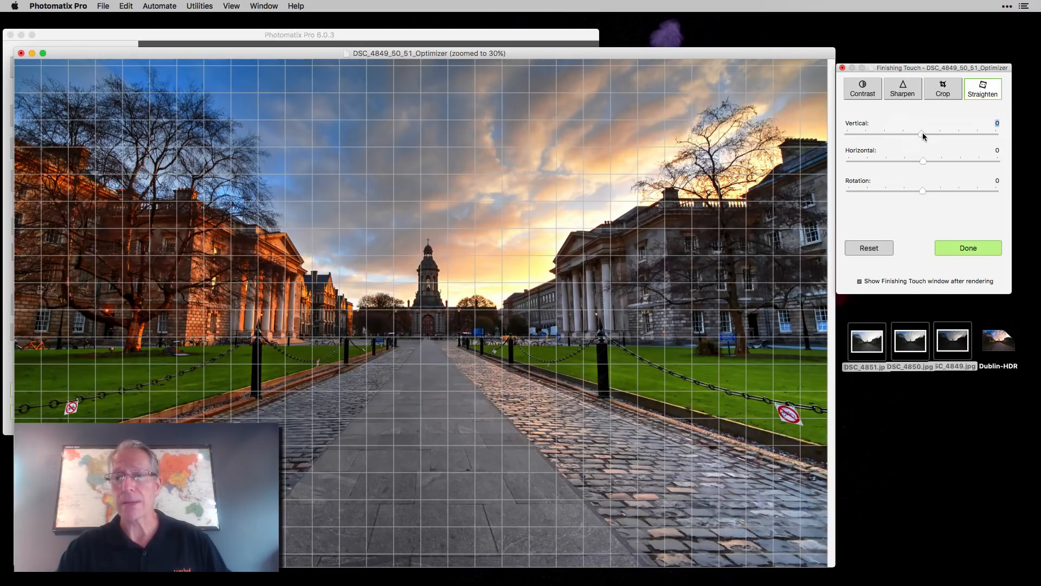
drag(921, 133, 939, 160)
double_click(899, 133)
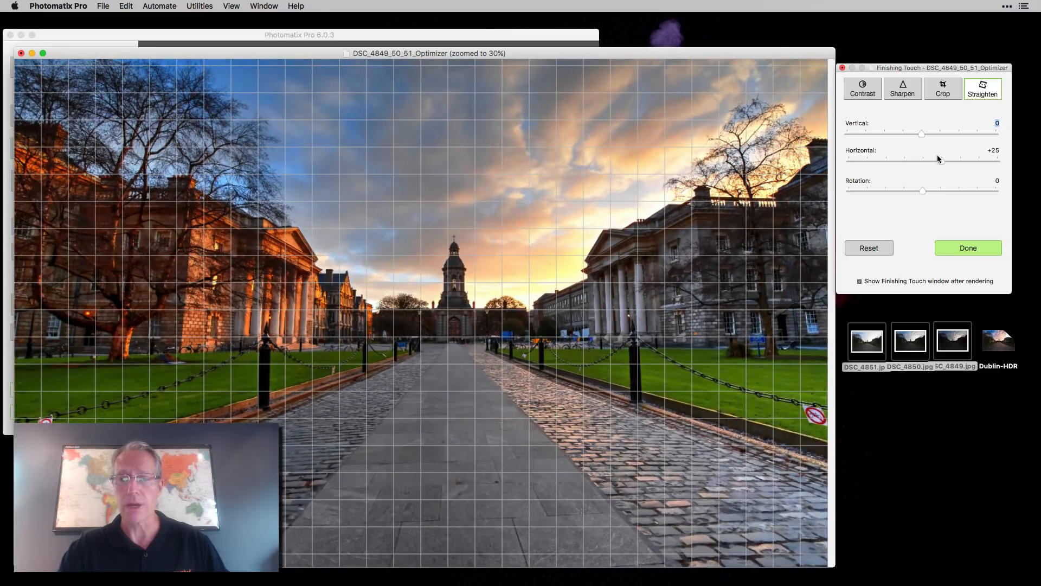
double_click(886, 161)
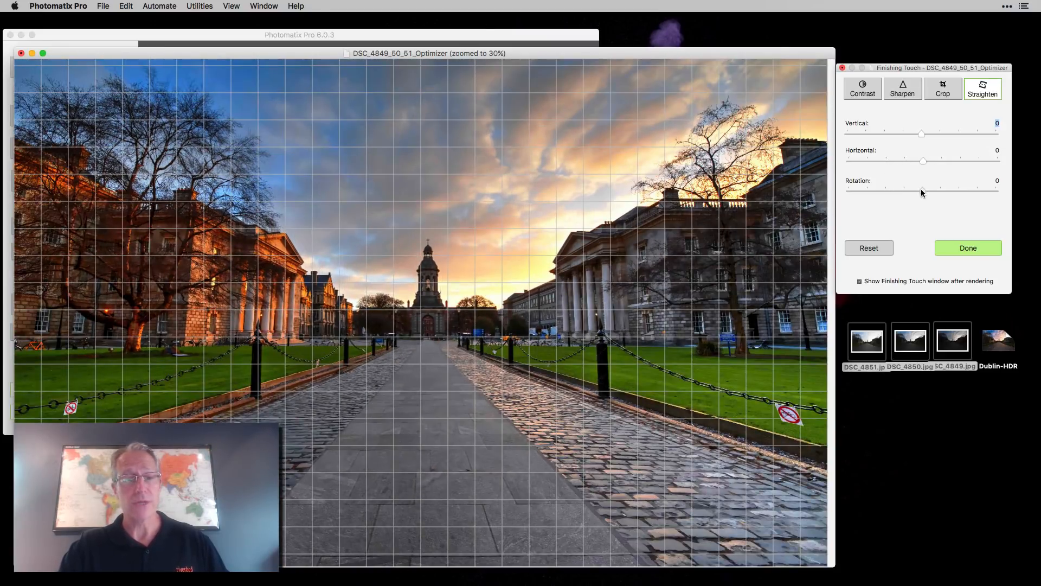
mouse_move(921, 190)
mouse_down()
mouse_move(962, 193)
mouse_move(917, 191)
mouse_up()
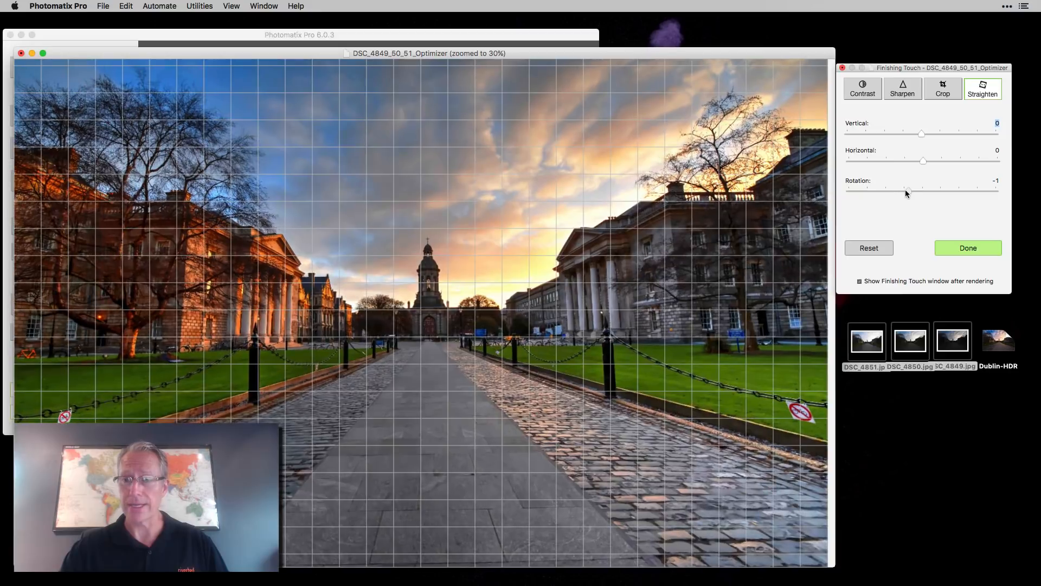
double_click(893, 191)
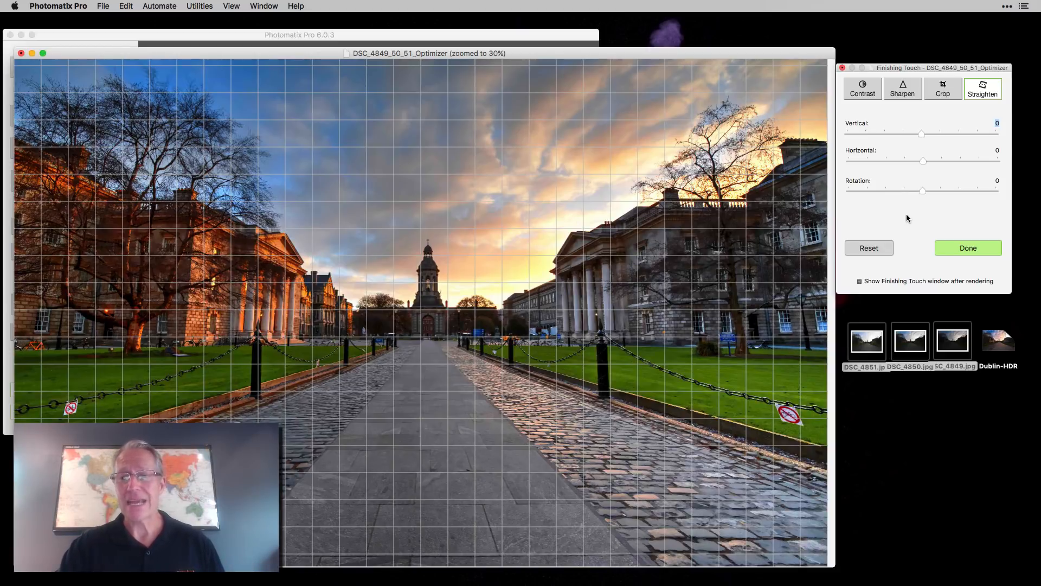
Step: Finish the finishing touches, then minimize the rendered image's window and the main program window
click(960, 249)
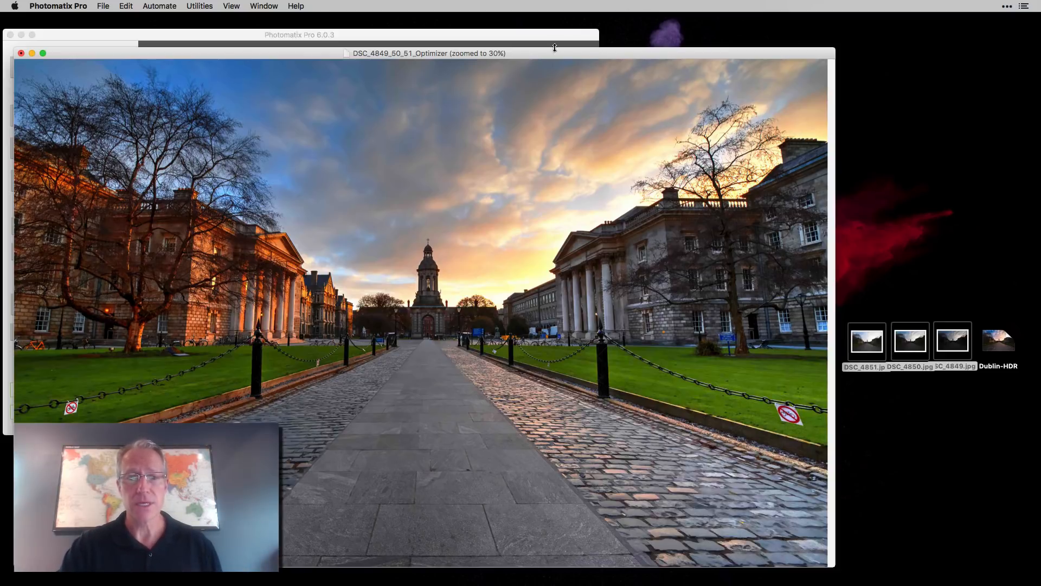
drag(554, 48, 588, 12)
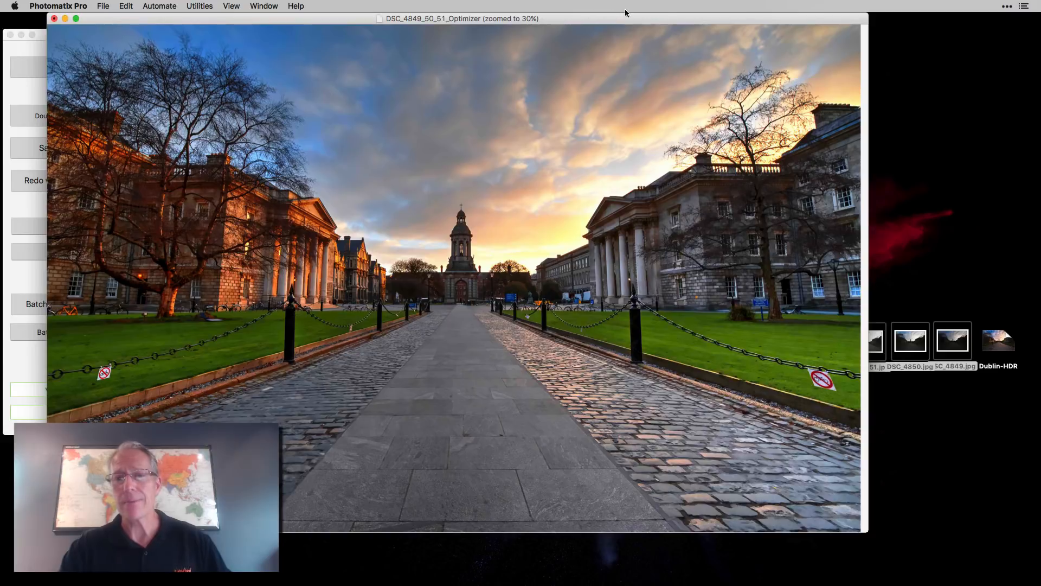
click(64, 21)
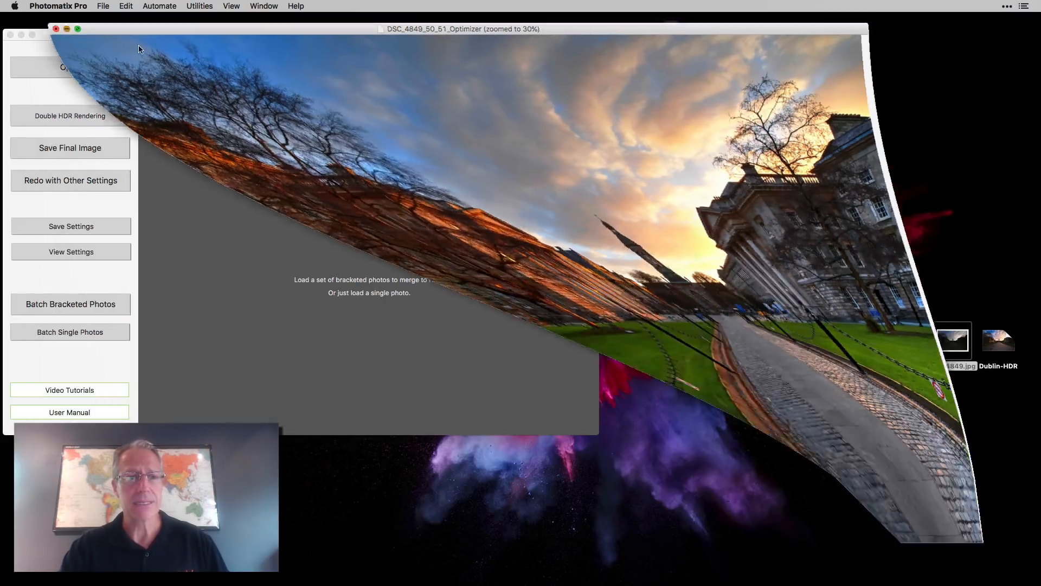
click(20, 36)
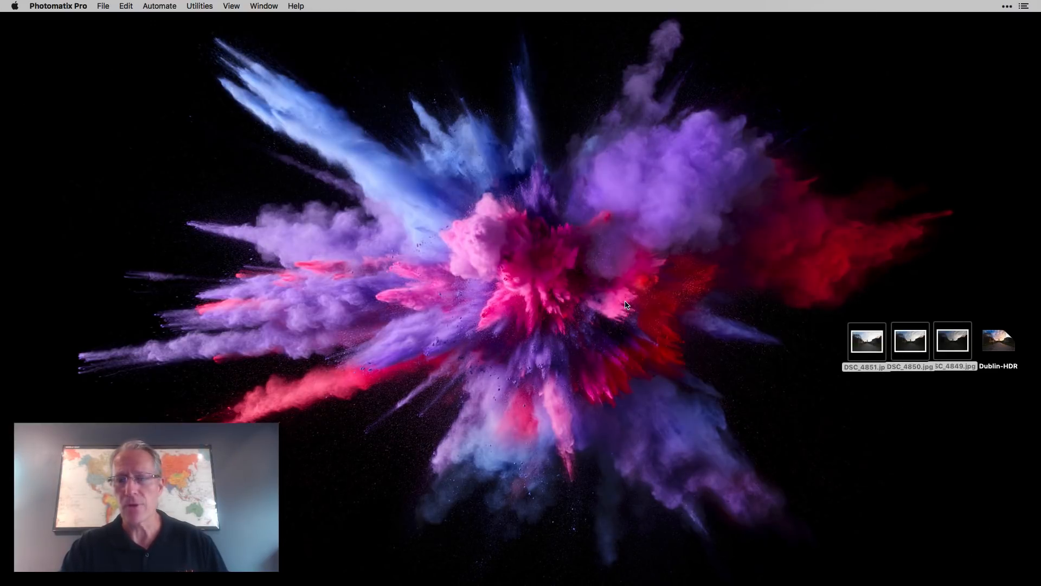
Step: Open the three selected bracketed photos from the desktop in Aurora HDR 2018 and enlarge its window to fill the screen
drag(865, 344, 675, 576)
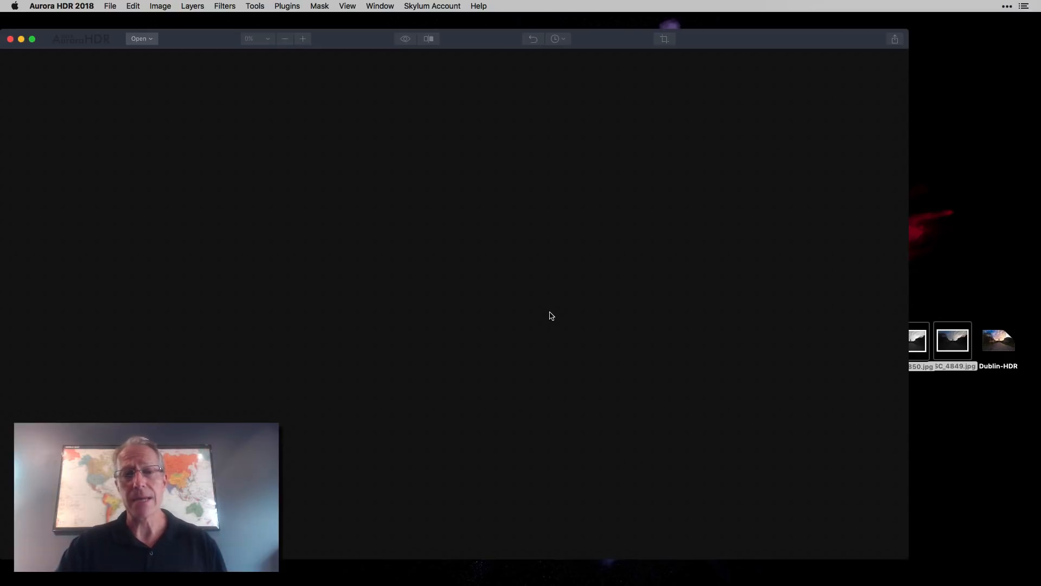
drag(590, 39, 590, 23)
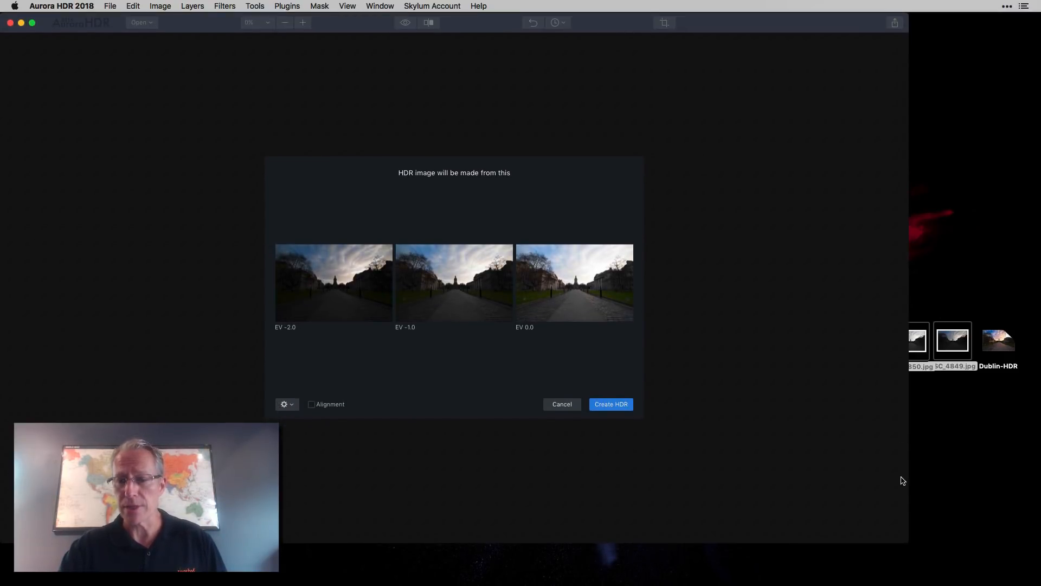
drag(907, 542, 1034, 582)
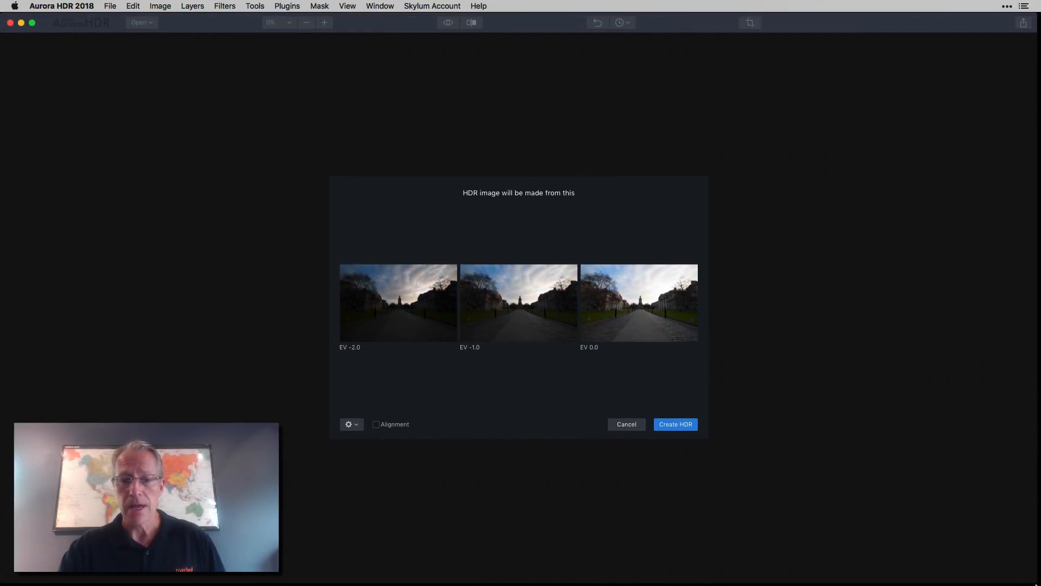
Step: Try Alignment and Ghost Reduction with DSC_4850 (EV -1.0) as the reference image, switching both off again
click(376, 424)
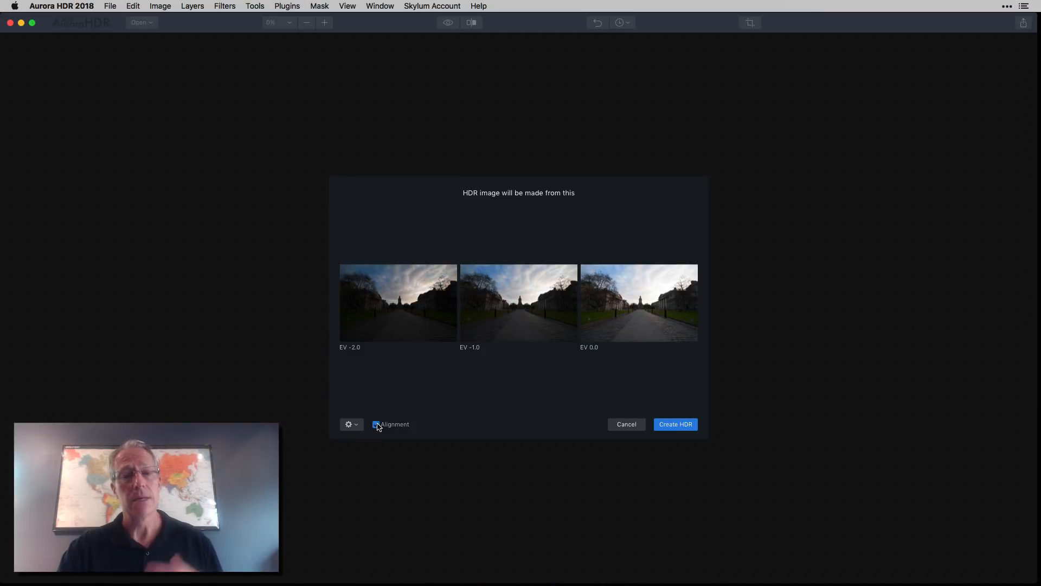
click(377, 424)
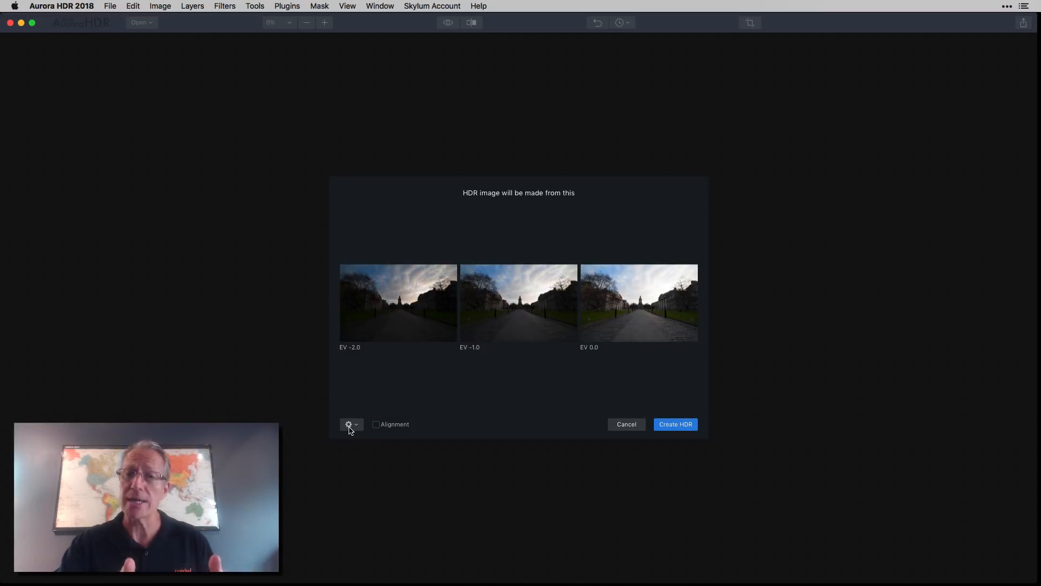
click(350, 425)
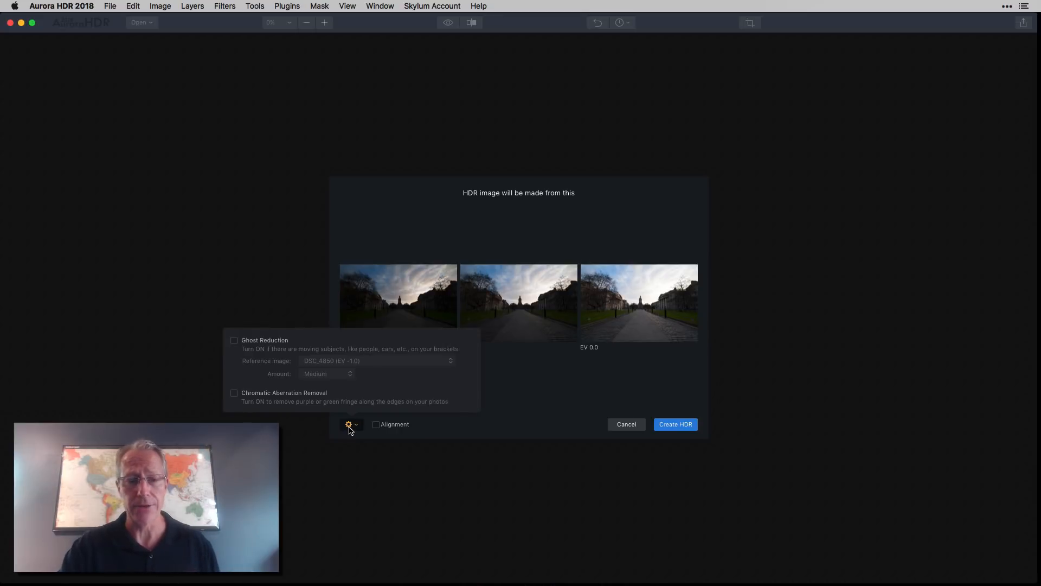
click(234, 340)
click(335, 364)
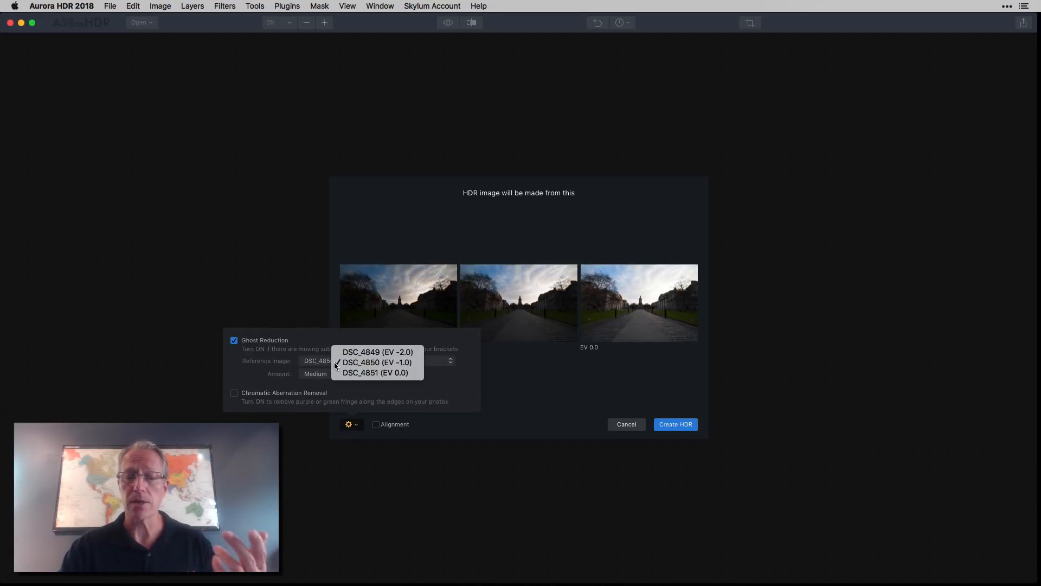
click(356, 363)
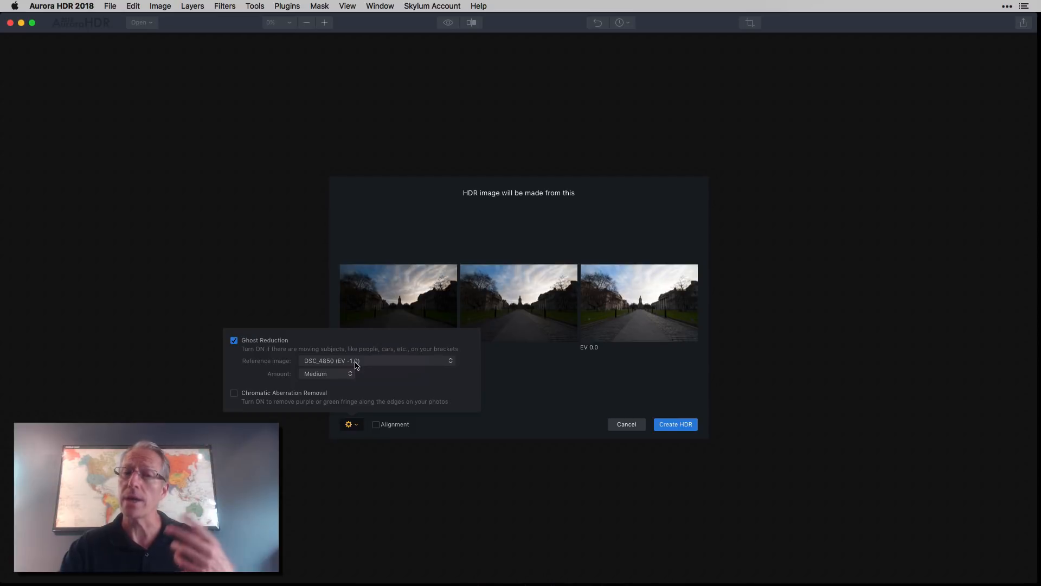
click(234, 340)
Step: Turn on Chromatic Aberration Removal and create the HDR image from the three brackets
click(234, 393)
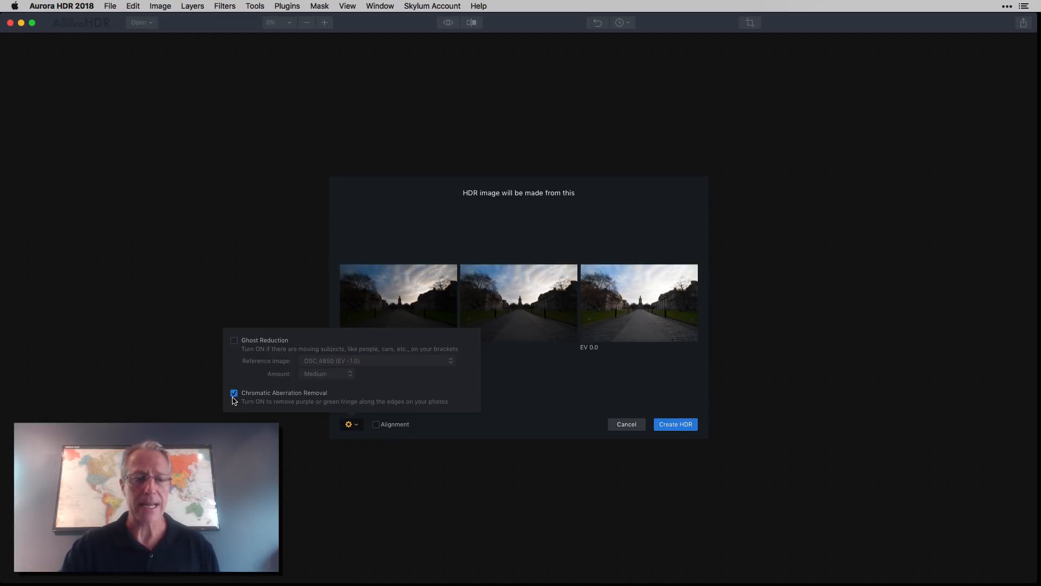
click(512, 404)
click(687, 425)
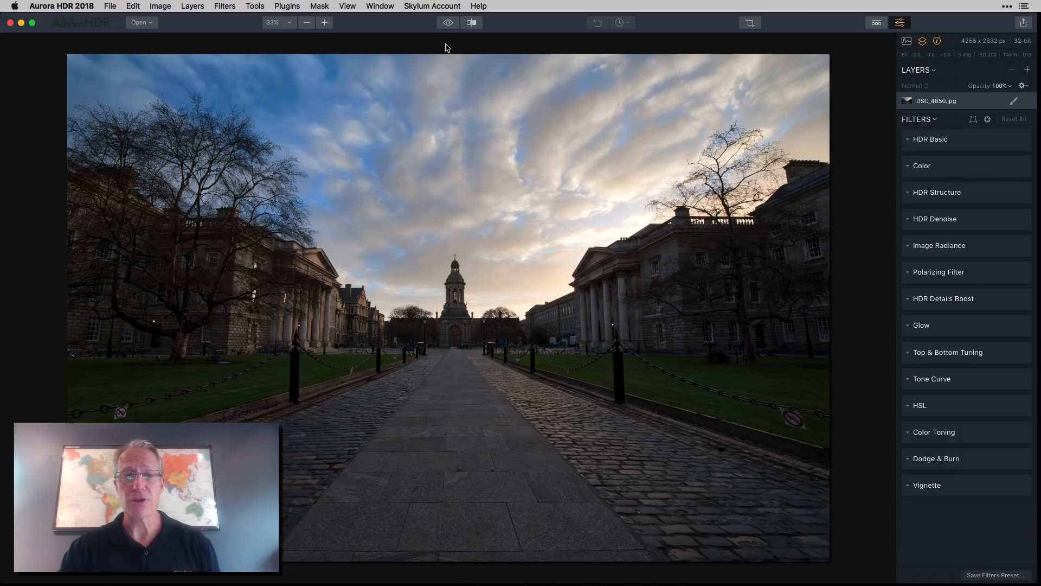
Step: Compare the merged HDR image with the original exposure
click(445, 25)
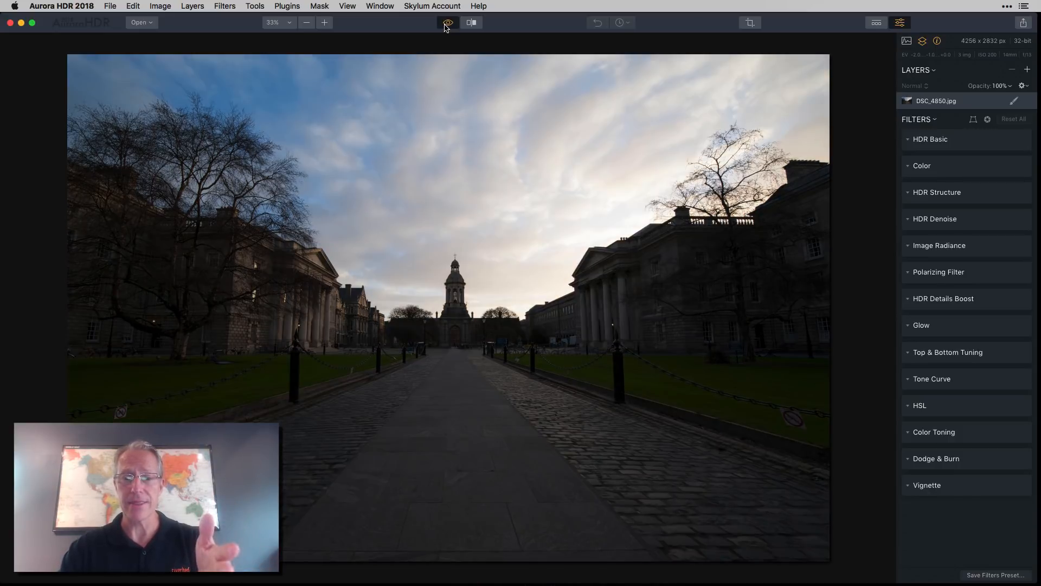
click(445, 25)
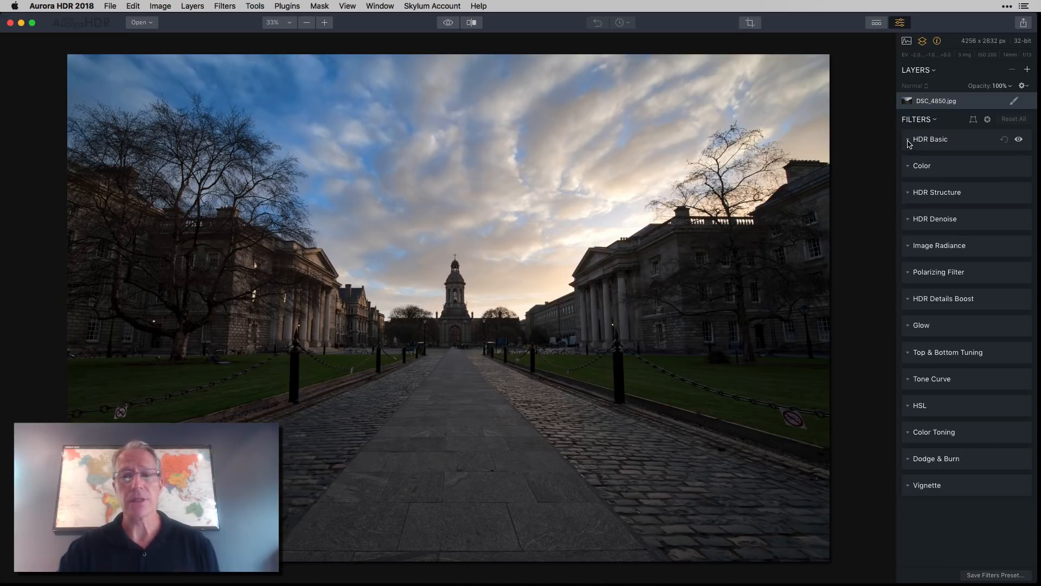
Step: Show the preset thumbnails below the image and look over the preset categories without changing the current one
click(876, 22)
click(441, 509)
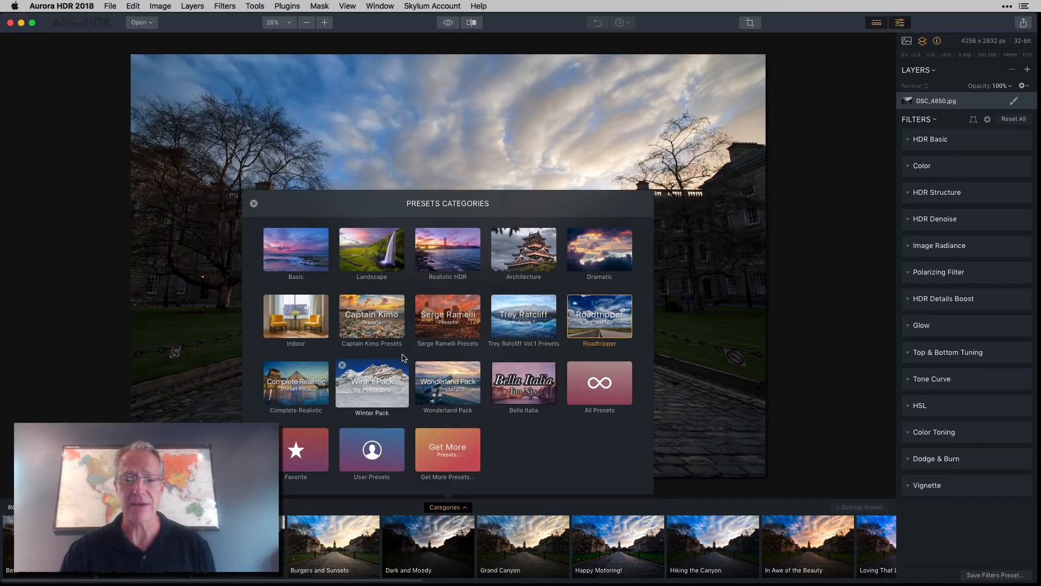
click(254, 203)
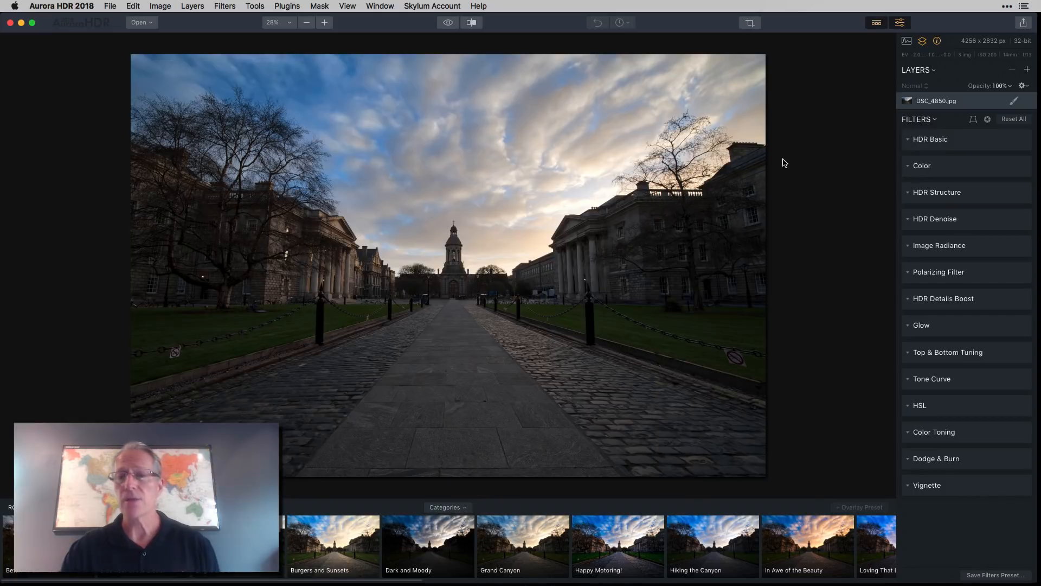
Step: Hide the preset thumbnails and set HDR Basic to Smart Tone 25, HDR Enhance 37, Temperature -10 and Tint 7
click(877, 23)
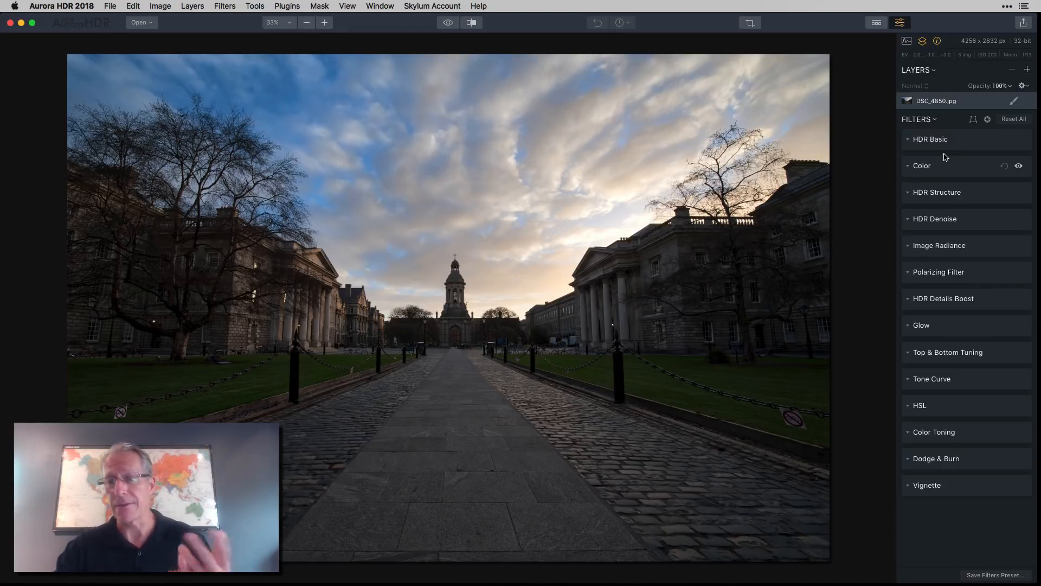
click(909, 143)
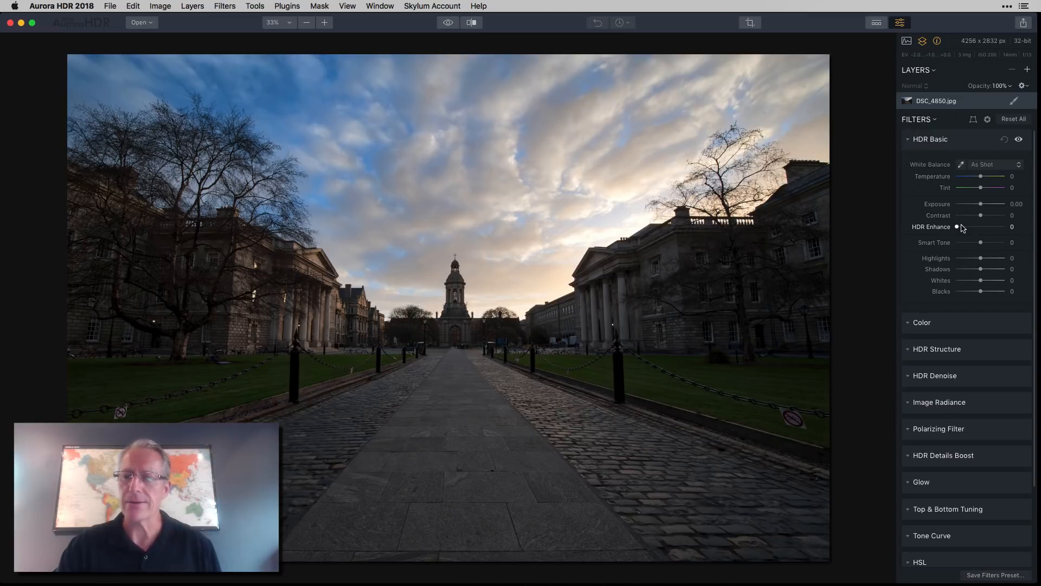
drag(982, 243, 990, 245)
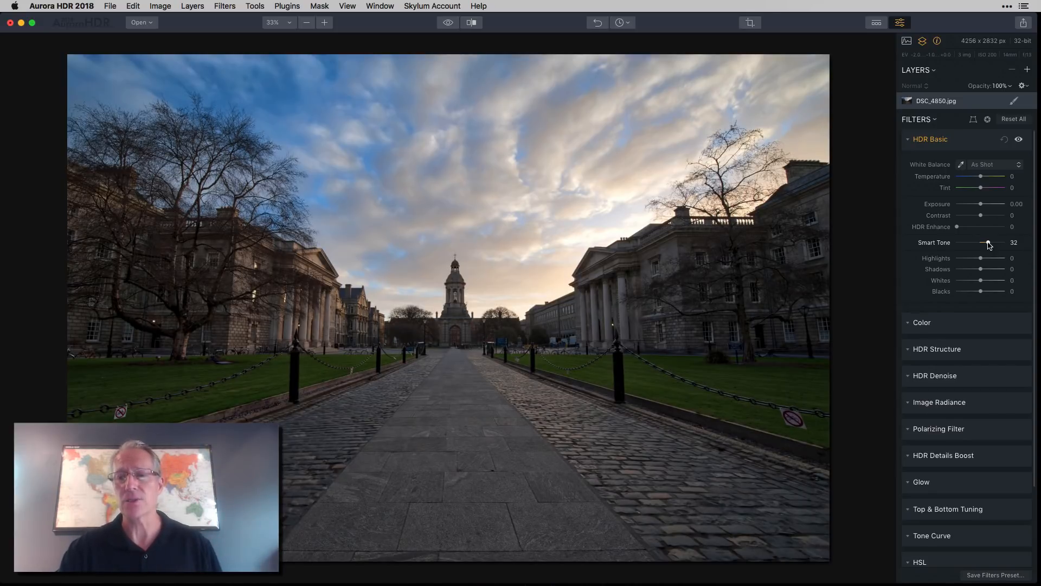
mouse_move(989, 245)
mouse_down()
mouse_move(955, 242)
mouse_move(988, 246)
mouse_up()
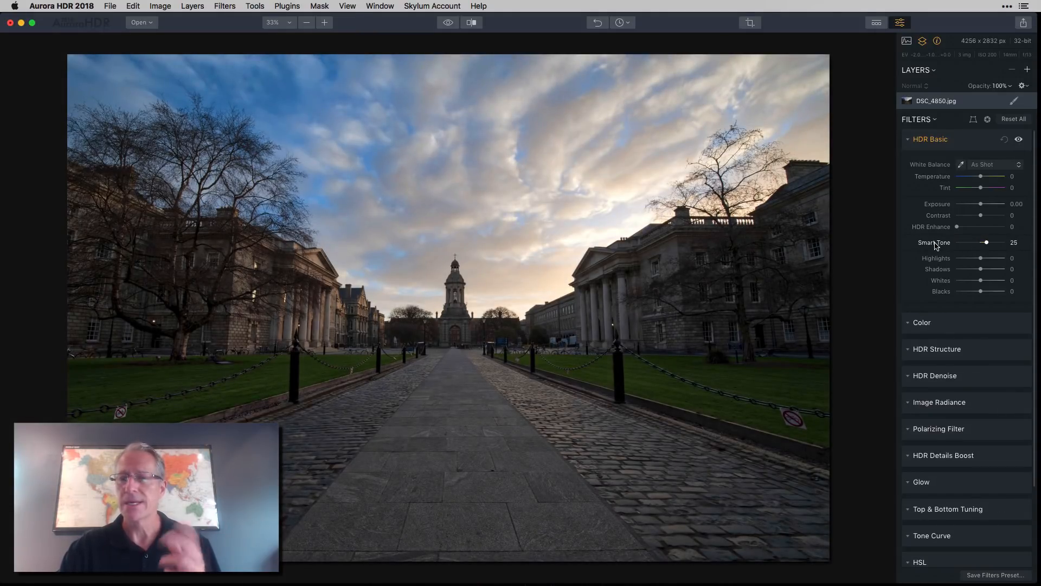
drag(957, 227, 972, 229)
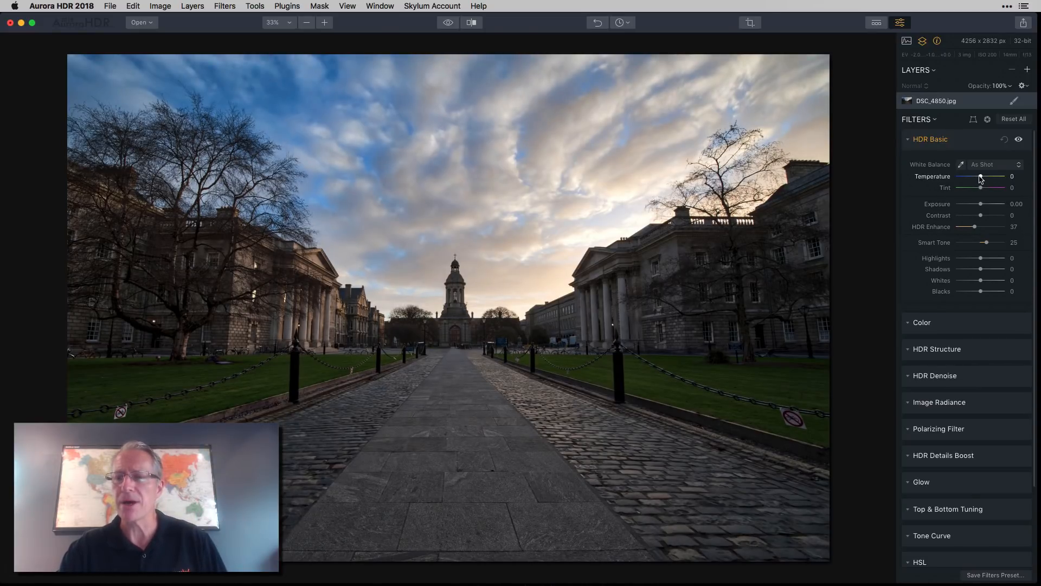
drag(981, 176, 979, 178)
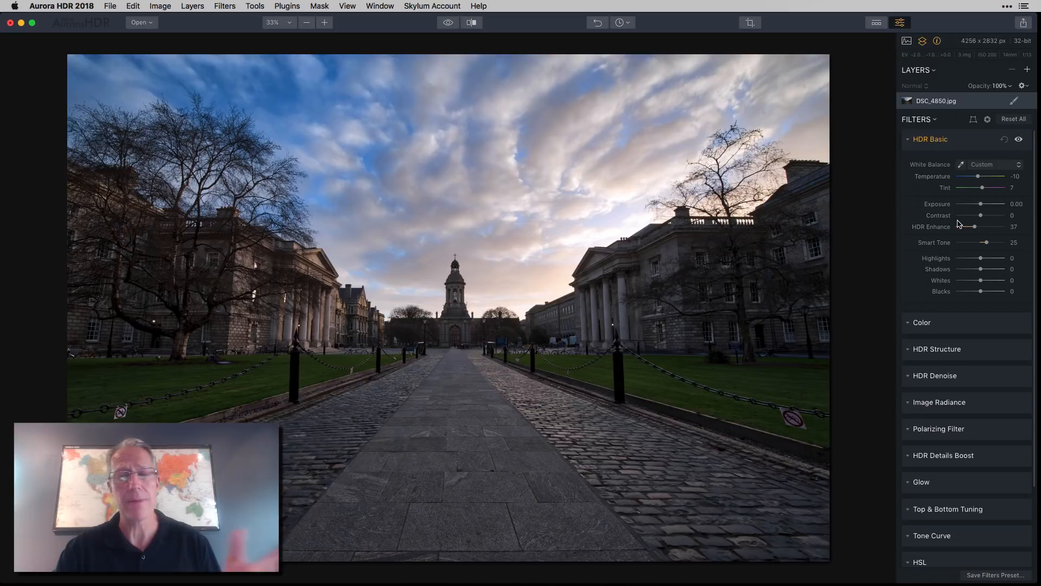
Step: Set the Color filter to Color Contrast 44, Saturation 4 and Vibrance 22
click(915, 322)
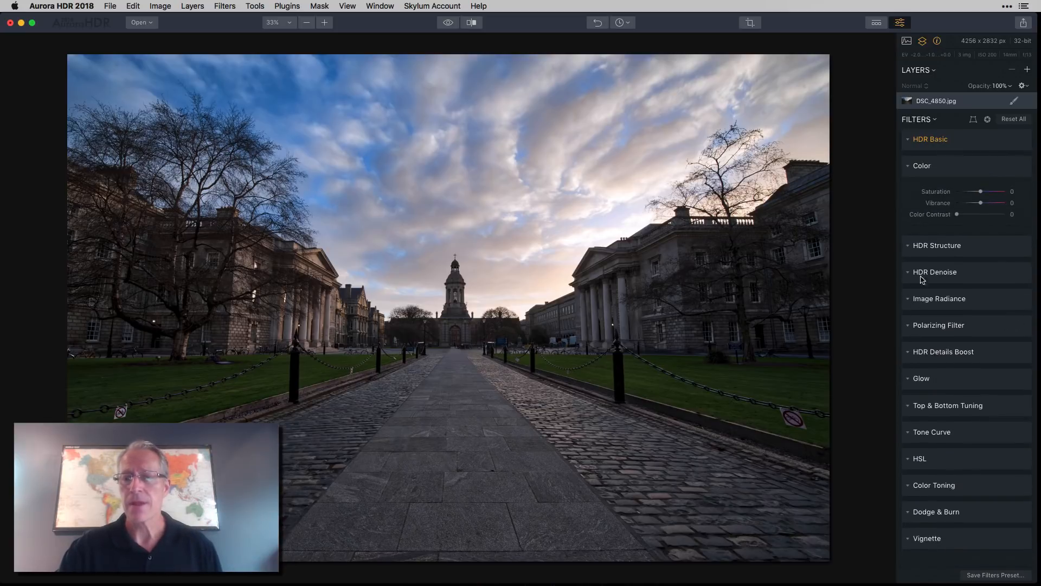
drag(957, 214, 984, 193)
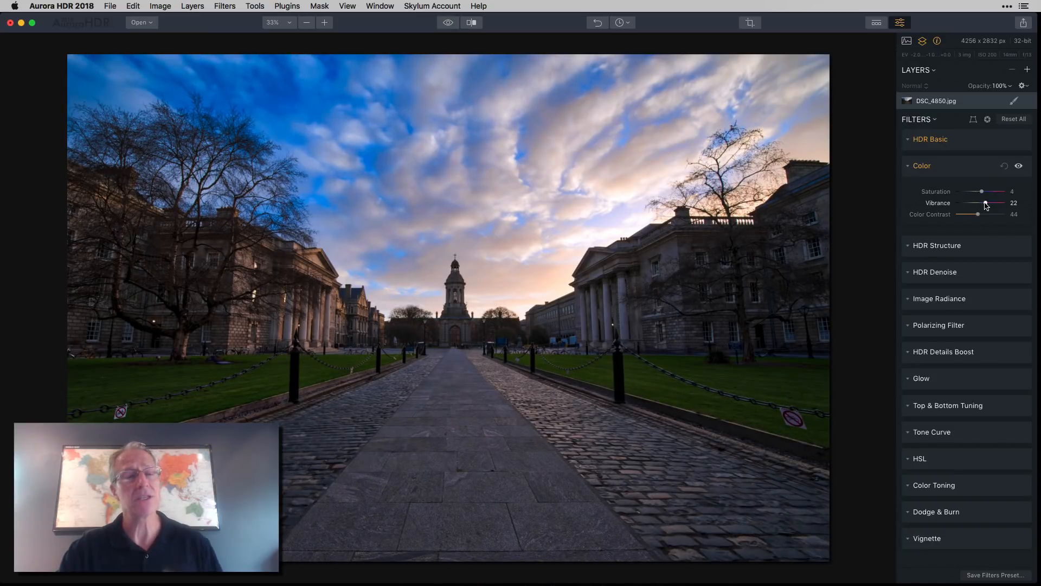
Step: Look over the HDR Structure and HDR Denoise settings and the layer's masking options without changing anything
click(933, 248)
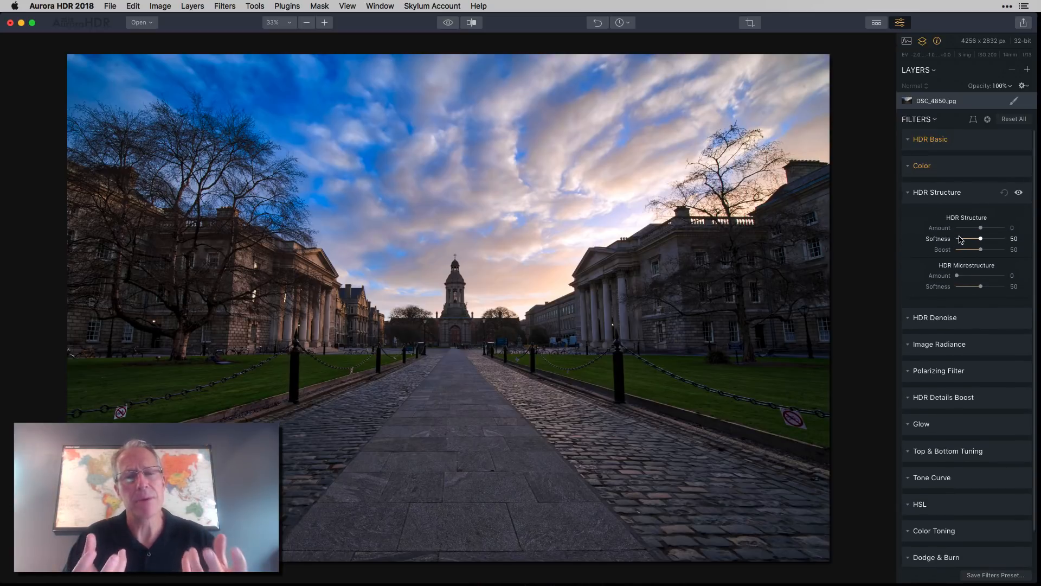
click(909, 194)
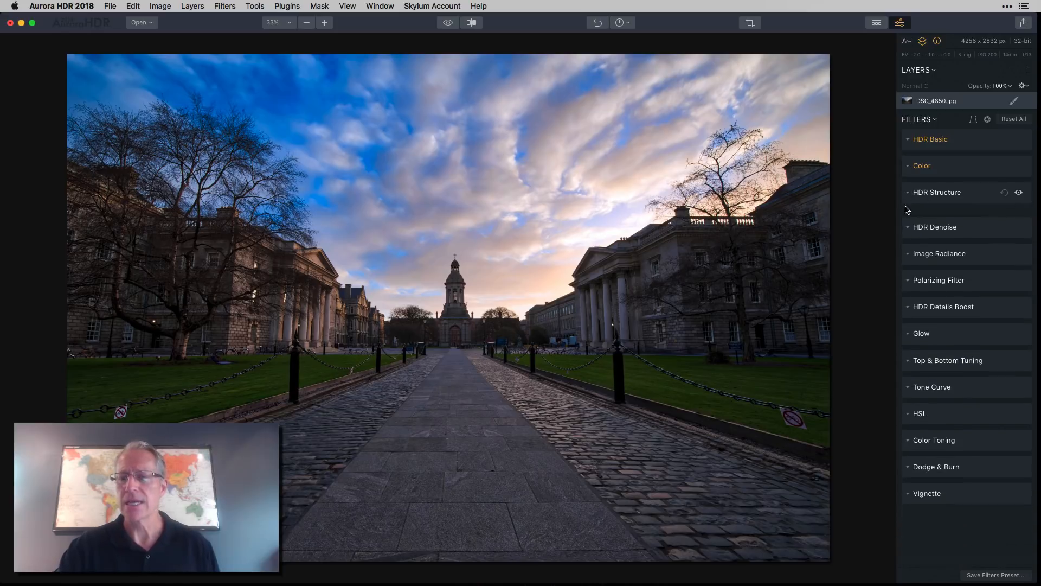
click(912, 222)
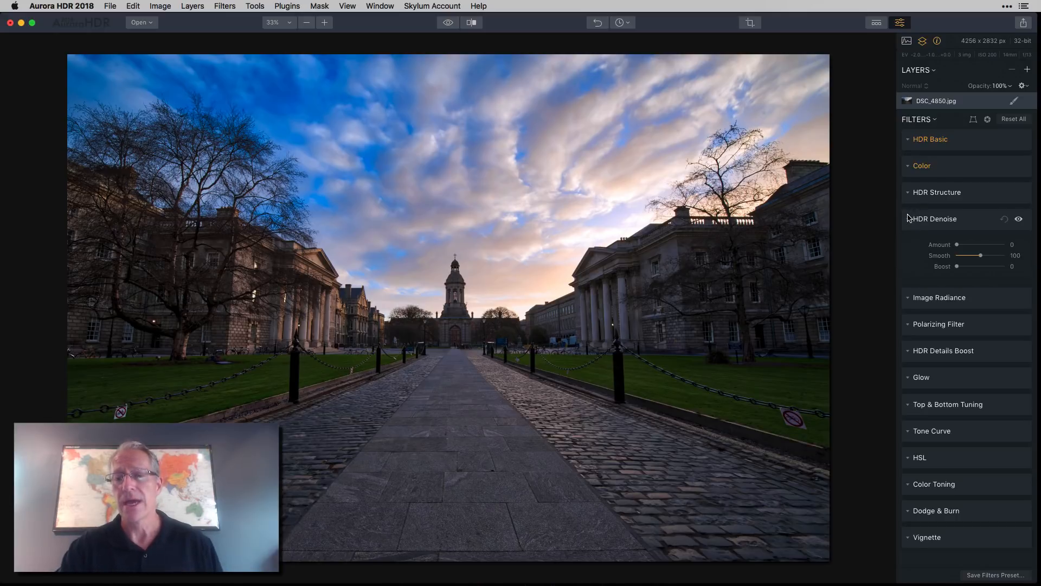
click(910, 220)
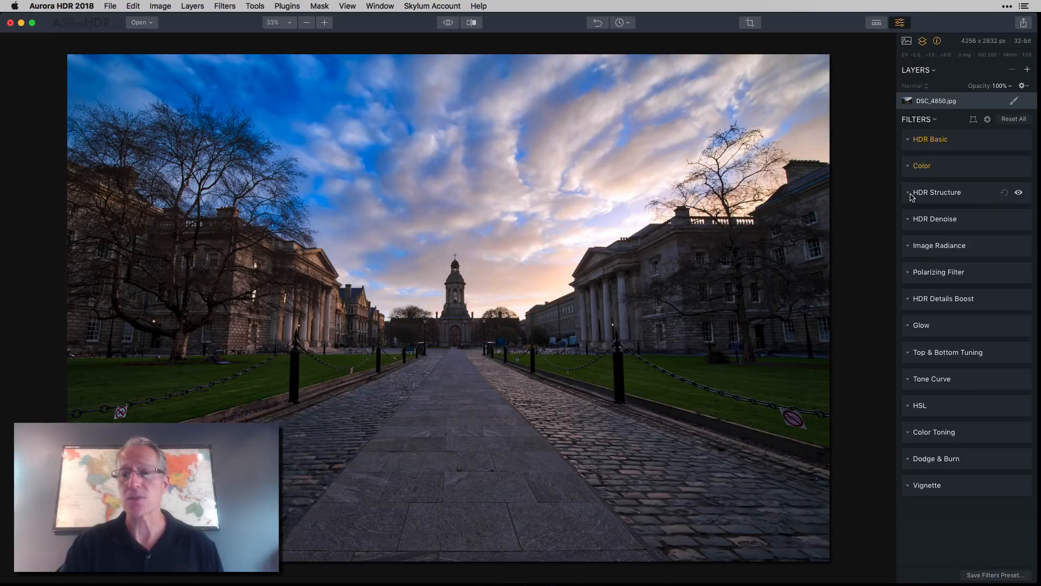
click(1014, 100)
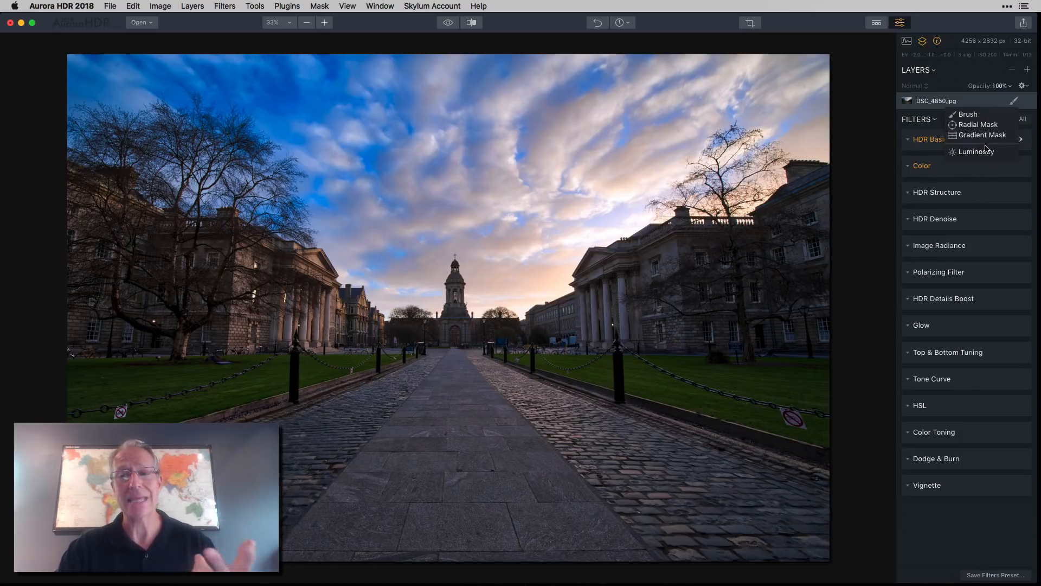
click(995, 105)
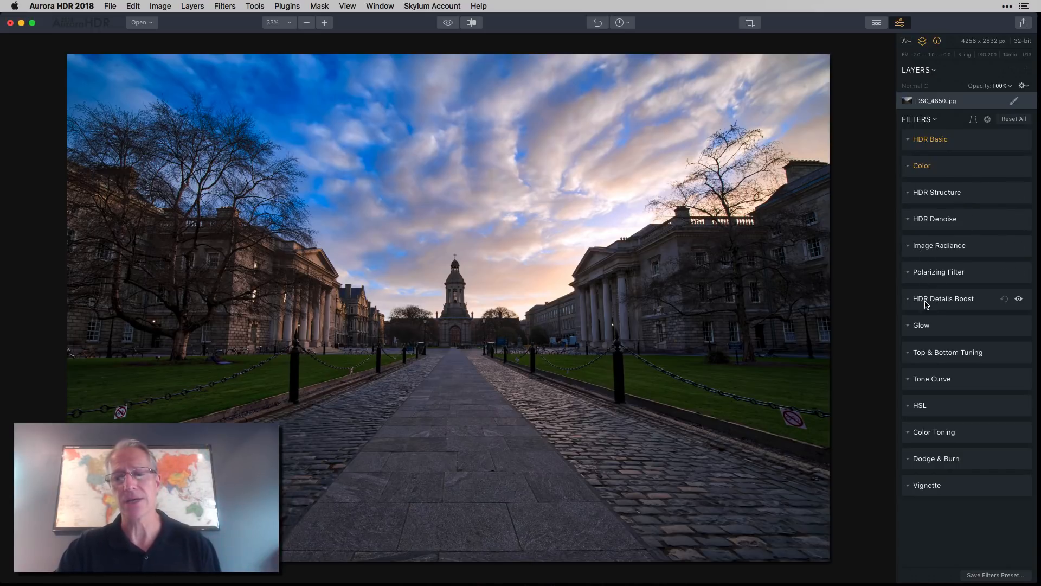
Step: Adjust the Top & Bottom Tuning orientation so the dividing line sits near the horizon at the base of the buildings
click(912, 354)
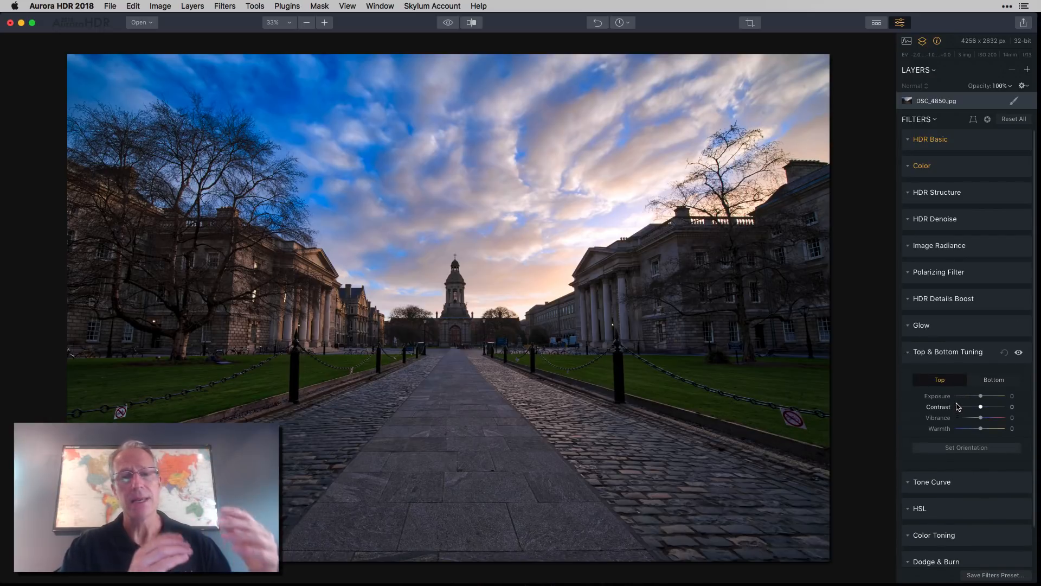
click(954, 448)
drag(449, 308, 451, 342)
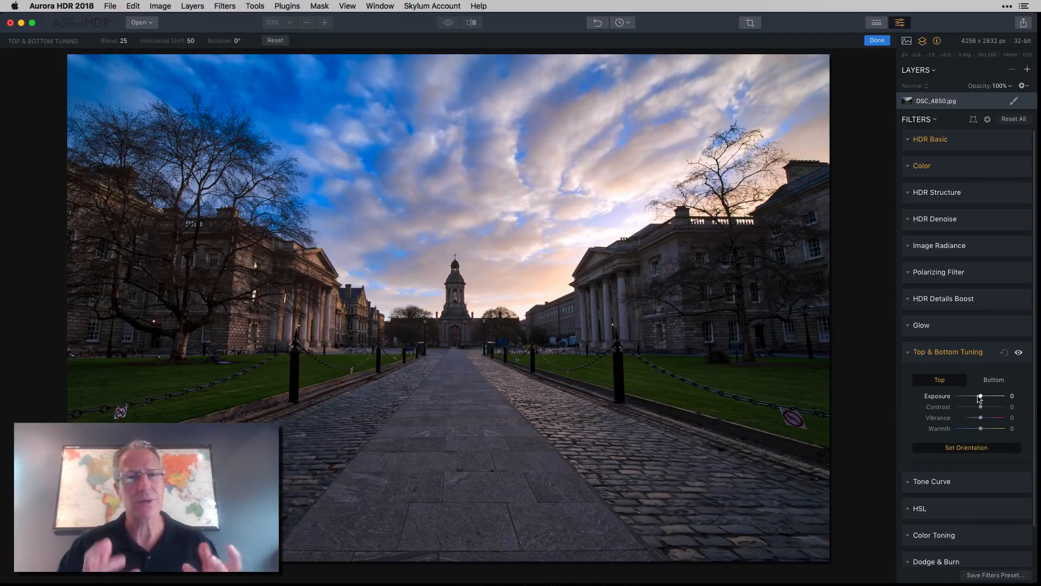
Step: Try a brightening Tone Curve with a boosted red channel, and reset the filter to its defaults
scroll(944, 434, down, 1)
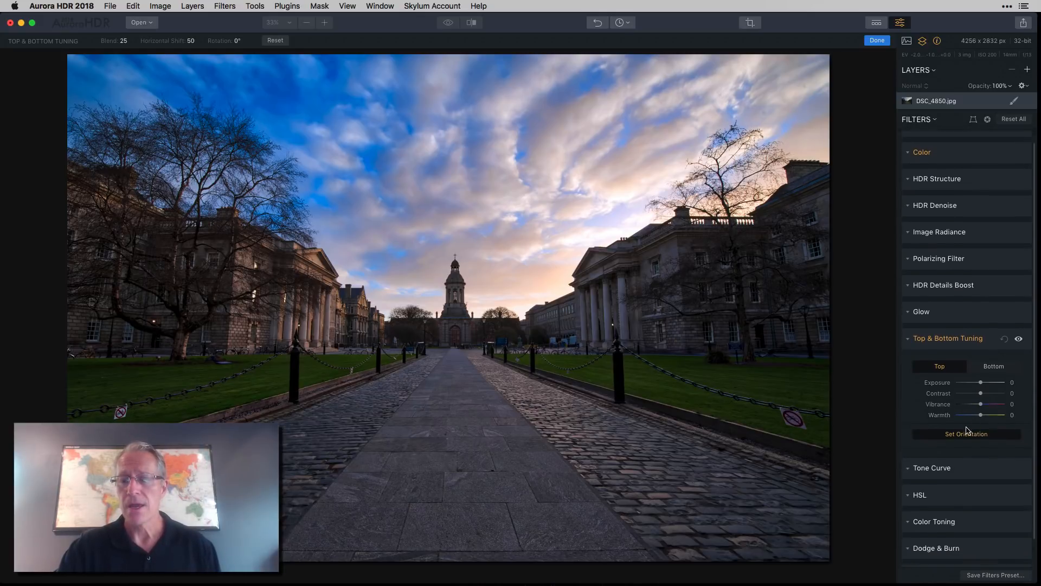
click(913, 468)
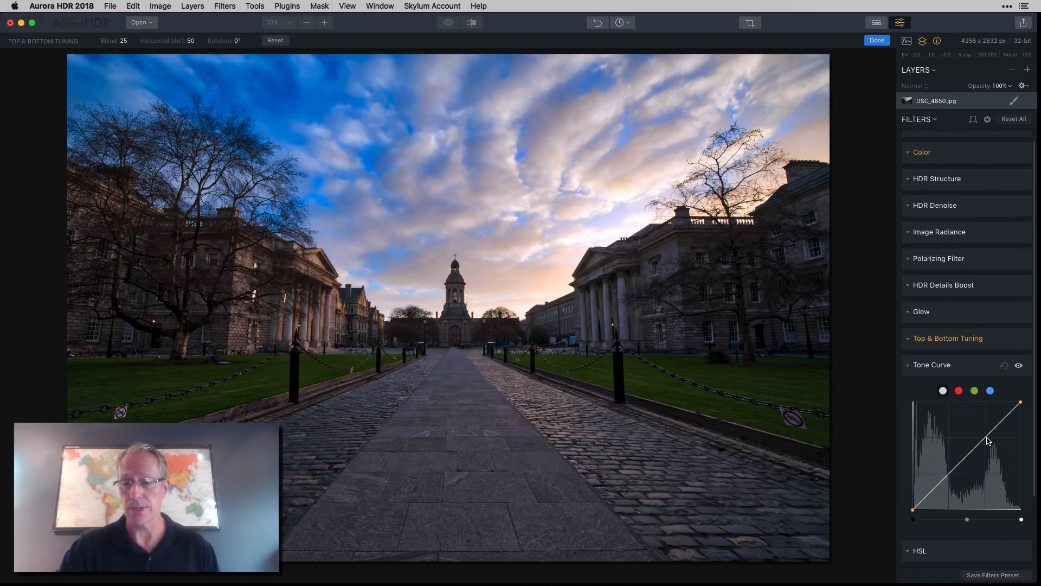
drag(988, 441, 978, 432)
drag(945, 474, 945, 475)
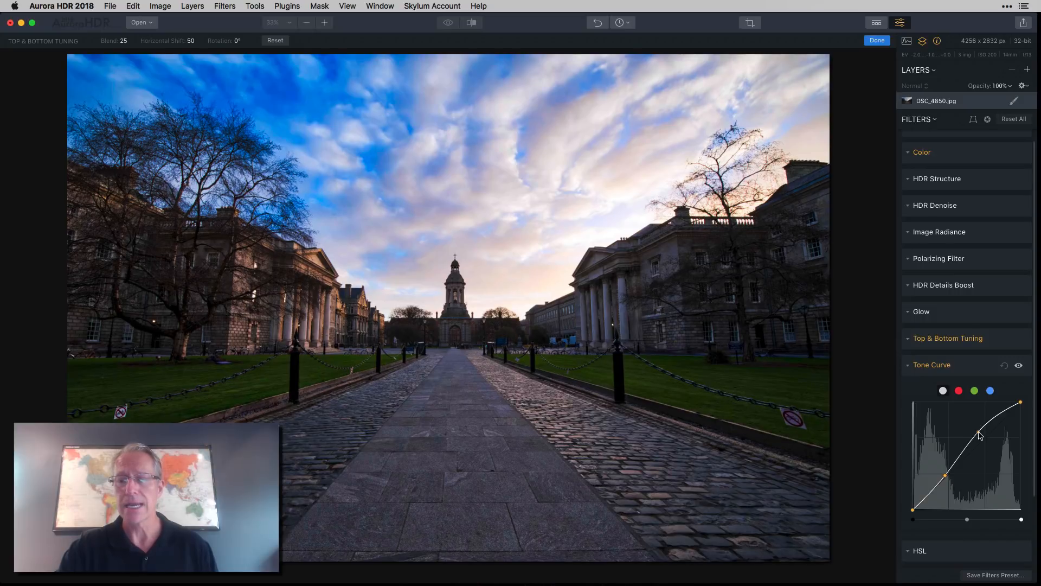
click(959, 391)
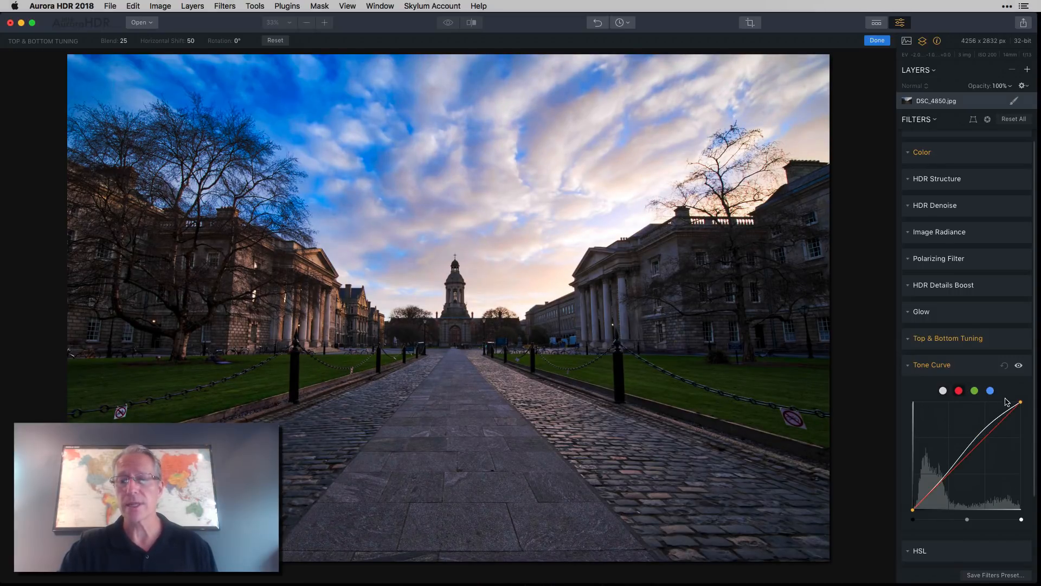
drag(1021, 402, 1010, 401)
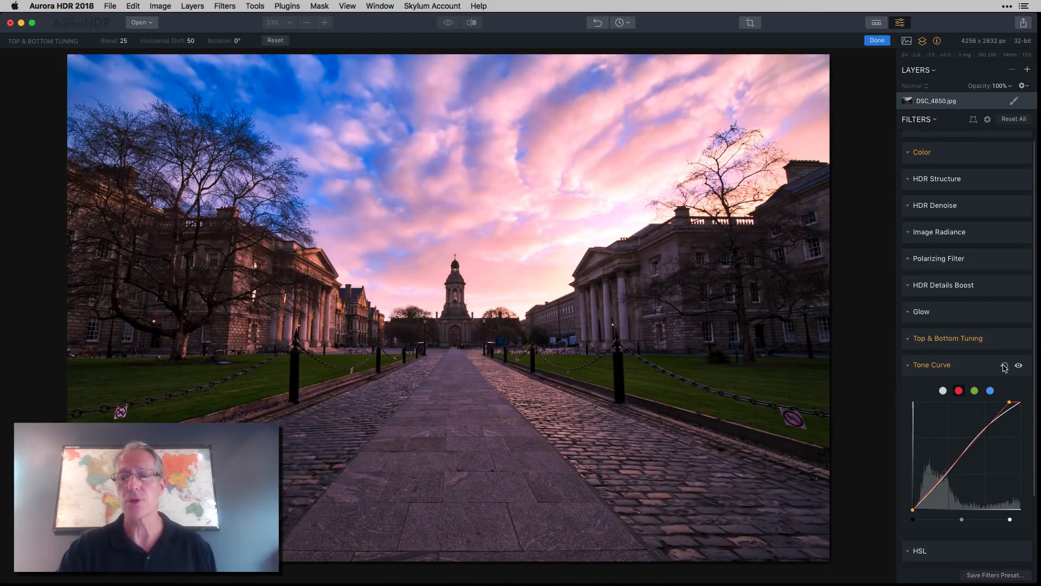
click(1004, 366)
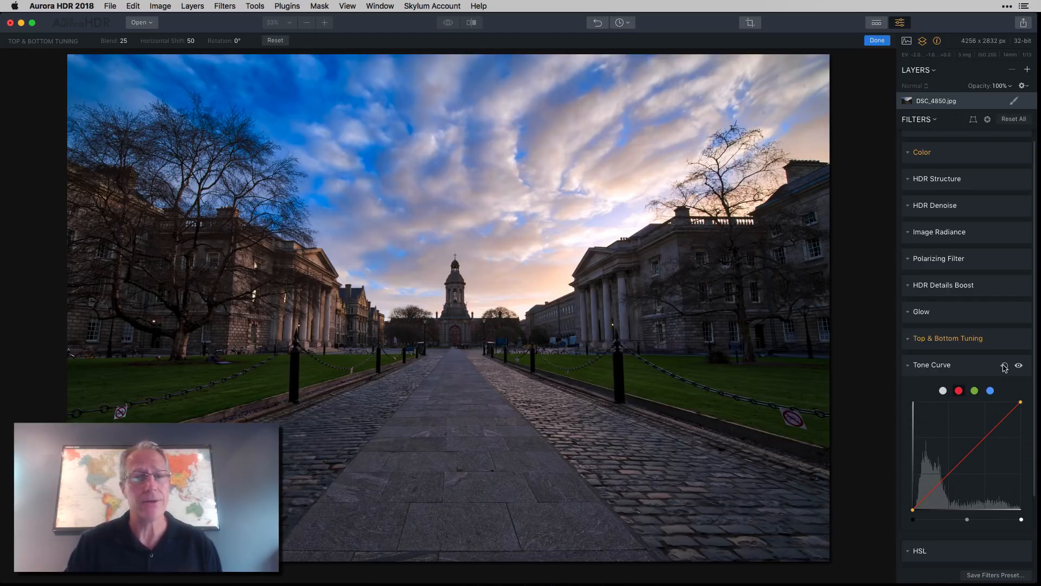
click(920, 370)
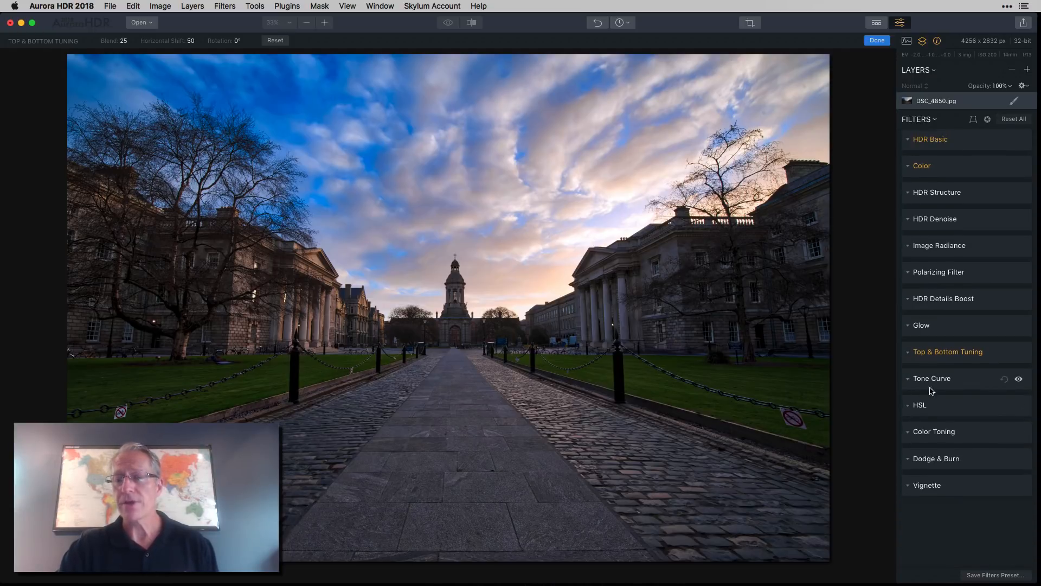
Step: Look over the HSL colour sliders and the Color Toning settings for highlights, shadows and balance
click(920, 405)
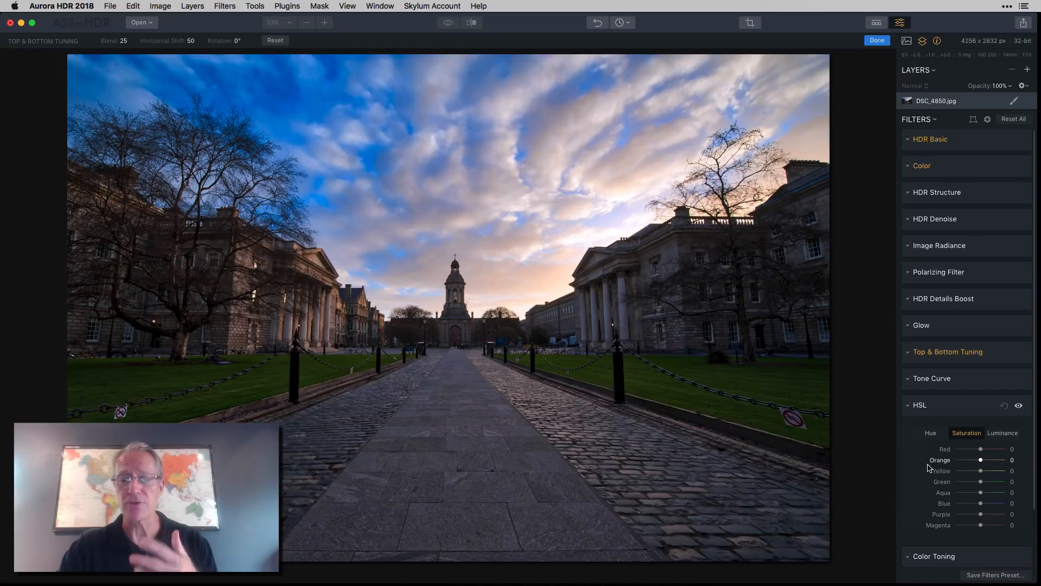
click(923, 407)
click(928, 434)
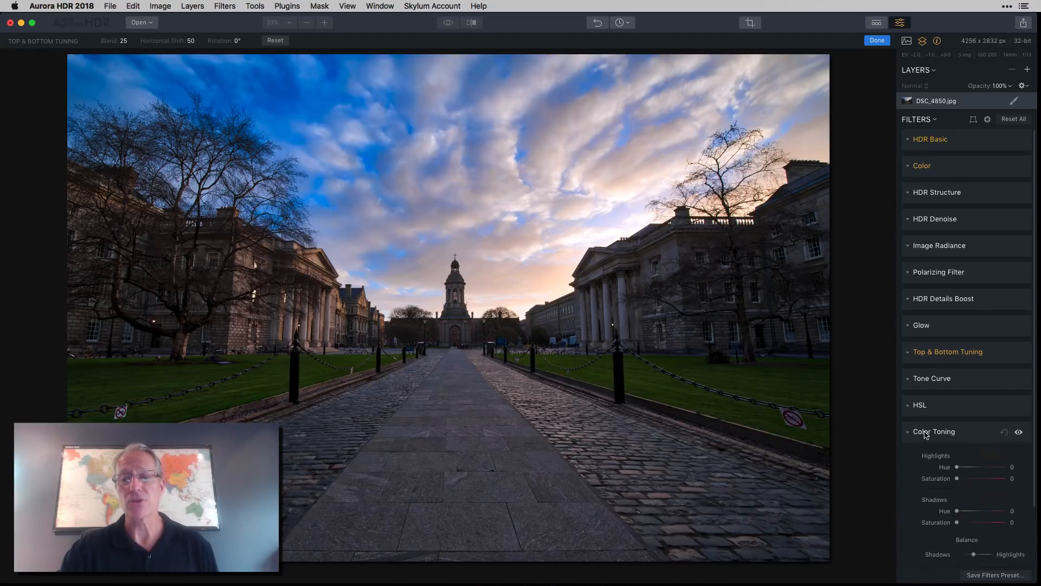
scroll(926, 434, down, 4)
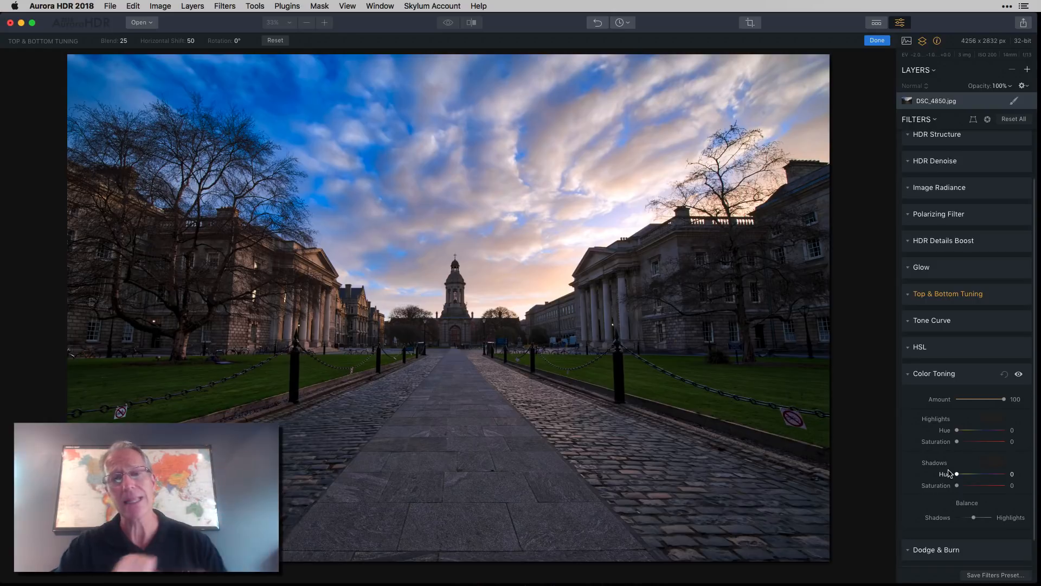
scroll(949, 470, down, 2)
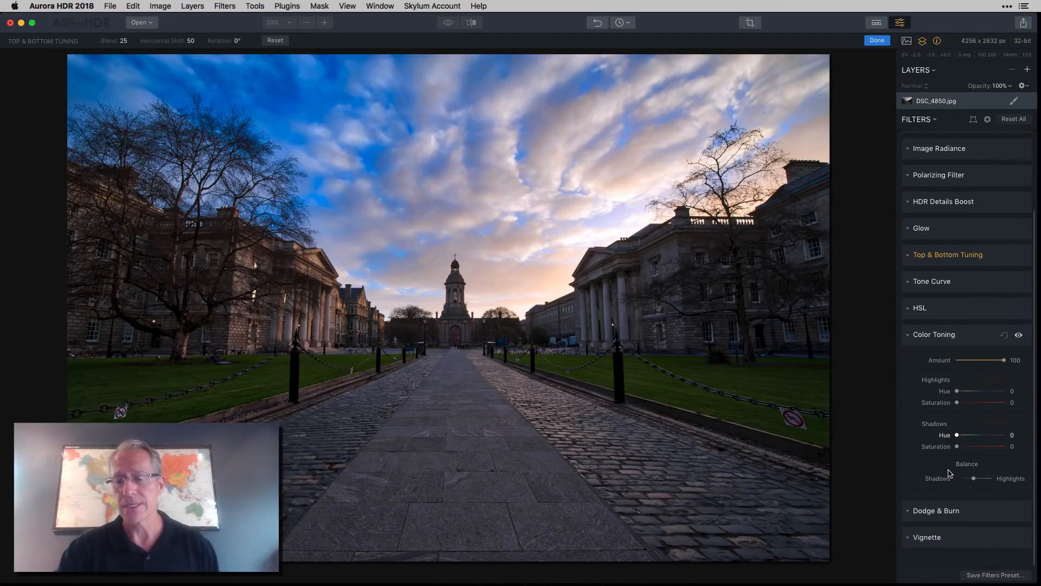
Step: Try Dodge & Burn by lightening the central stone path and darkening the cobblestones on both sides, and reset the filter
click(914, 524)
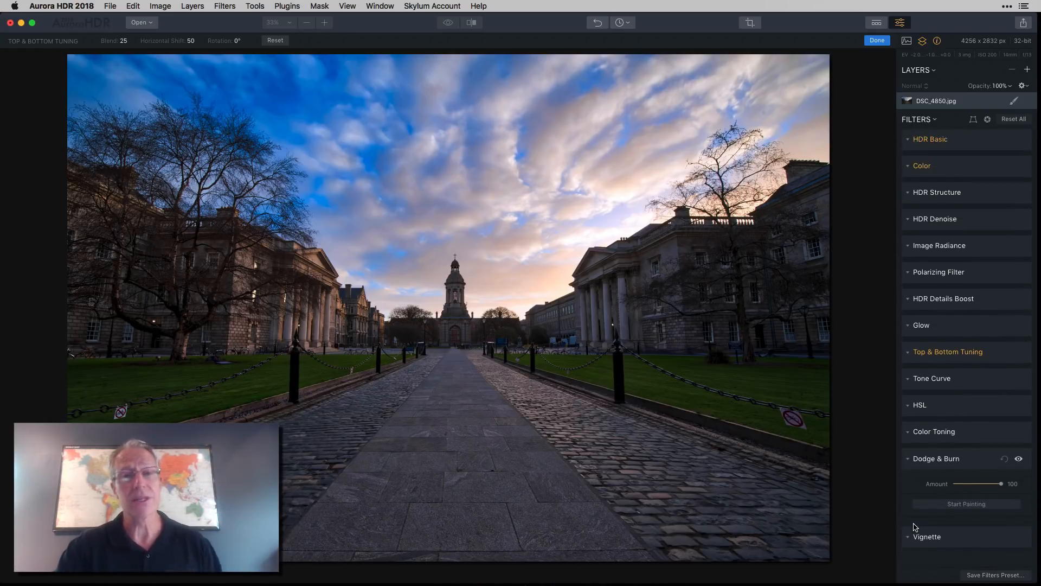
click(976, 504)
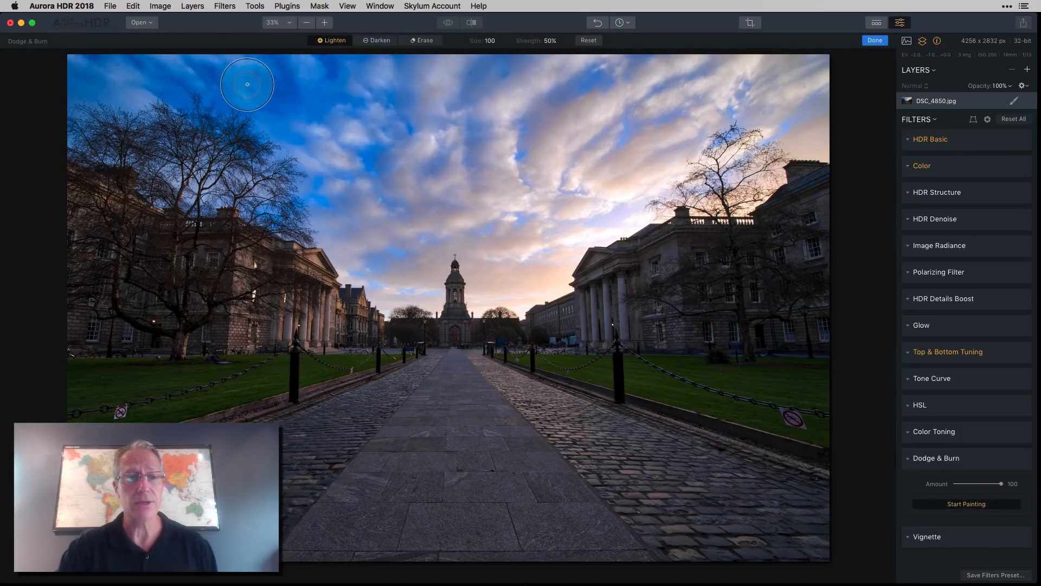
mouse_move(335, 257)
mouse_down()
mouse_move(287, 300)
mouse_move(332, 310)
mouse_move(312, 314)
mouse_move(256, 296)
mouse_move(297, 291)
mouse_move(215, 246)
mouse_move(136, 270)
mouse_move(87, 193)
mouse_move(188, 260)
mouse_move(86, 283)
mouse_move(198, 305)
mouse_move(163, 315)
mouse_move(243, 327)
mouse_move(219, 318)
mouse_move(499, 341)
mouse_move(655, 315)
mouse_move(642, 290)
mouse_move(627, 297)
mouse_move(797, 249)
mouse_move(744, 255)
mouse_move(795, 305)
mouse_move(772, 316)
mouse_move(639, 309)
mouse_move(519, 261)
mouse_move(475, 350)
mouse_move(447, 375)
mouse_move(470, 461)
mouse_move(482, 425)
mouse_move(505, 459)
mouse_move(475, 439)
mouse_move(577, 546)
mouse_move(618, 549)
mouse_move(468, 479)
mouse_move(494, 557)
mouse_move(414, 490)
mouse_move(477, 405)
mouse_move(414, 485)
mouse_move(418, 452)
mouse_move(434, 433)
mouse_move(333, 516)
mouse_move(350, 544)
mouse_move(433, 535)
mouse_move(472, 547)
mouse_move(407, 435)
mouse_move(444, 425)
mouse_move(429, 462)
mouse_up()
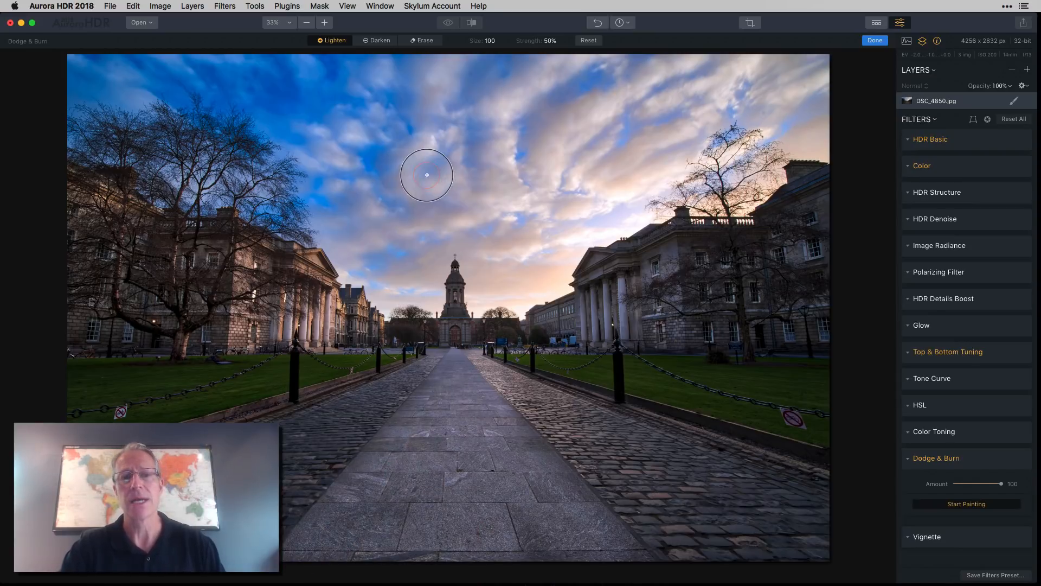
click(377, 41)
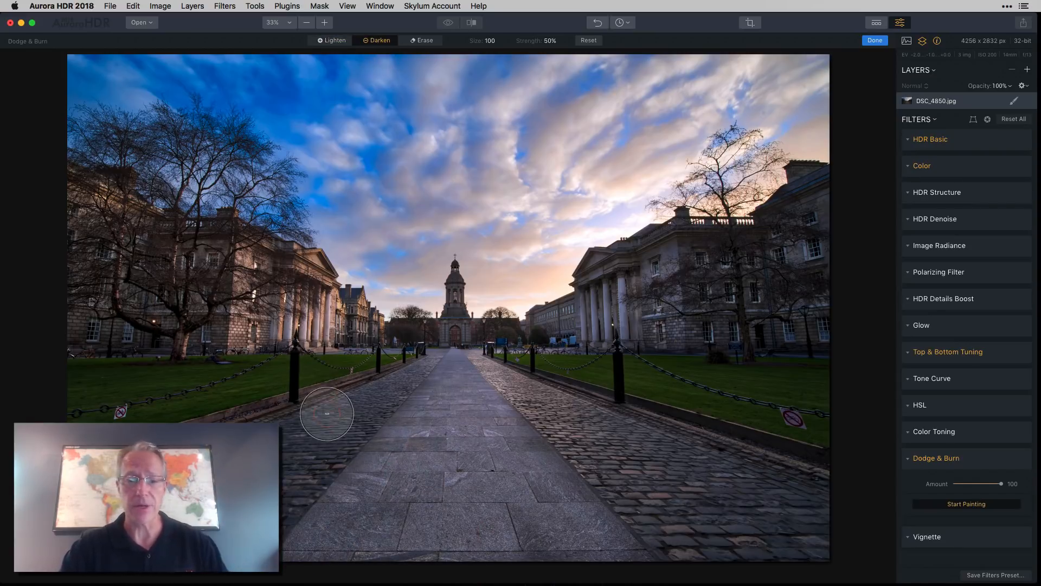
mouse_move(327, 413)
mouse_down()
mouse_move(379, 395)
mouse_move(287, 493)
mouse_move(315, 436)
mouse_up()
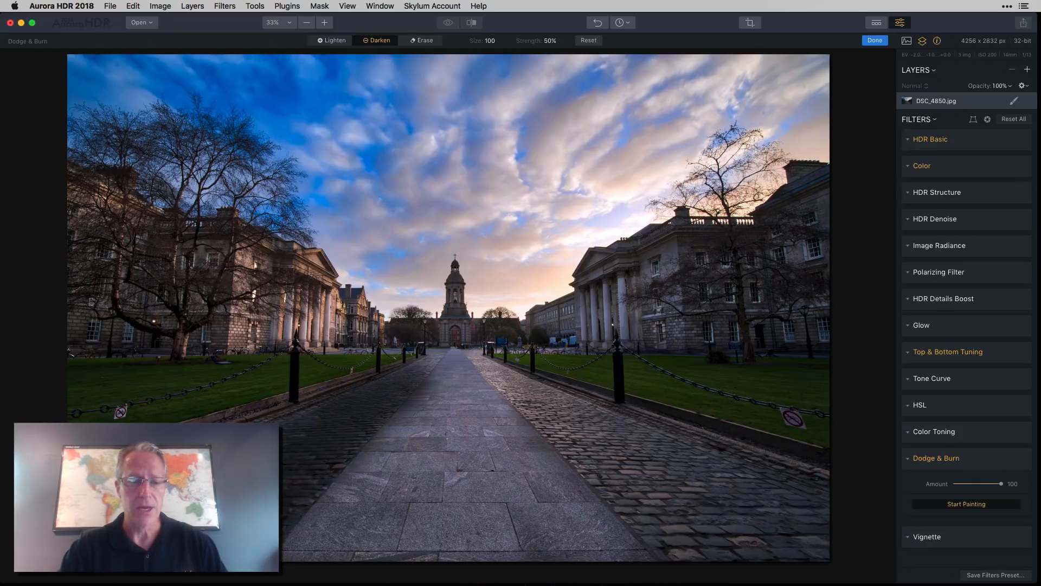
mouse_move(483, 366)
mouse_down()
mouse_move(539, 436)
mouse_move(604, 463)
mouse_move(688, 531)
mouse_move(782, 522)
mouse_move(498, 367)
mouse_move(632, 502)
mouse_move(665, 519)
mouse_move(787, 539)
mouse_up()
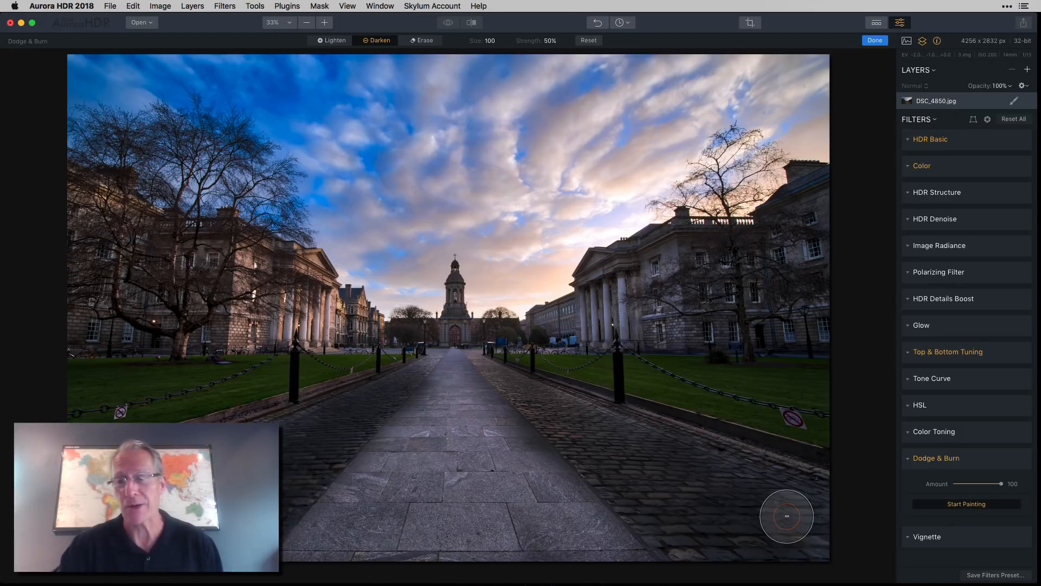
click(874, 41)
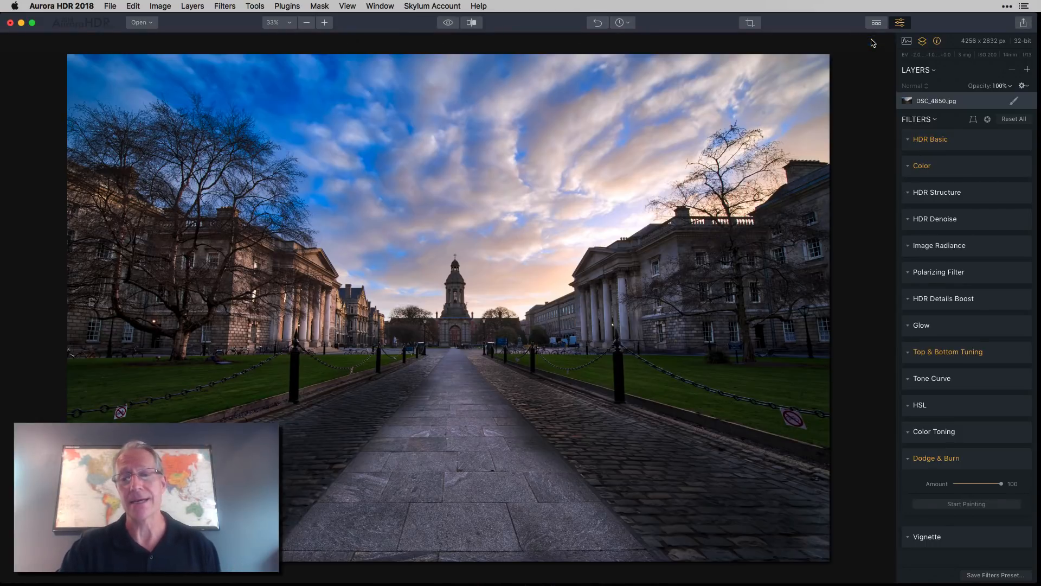
click(1005, 460)
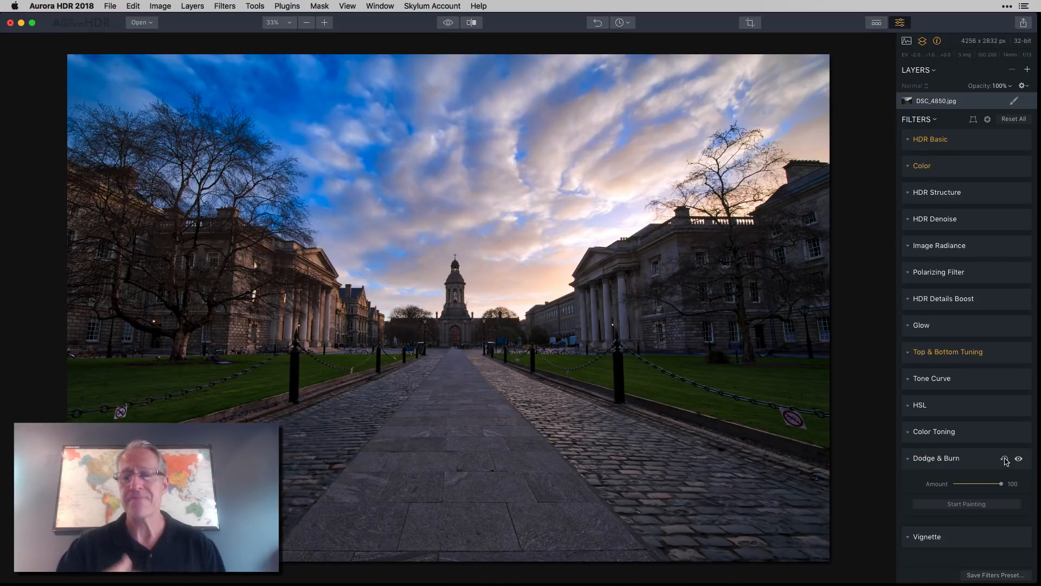
Step: Look over the Vignette filter's type, amount, size, roundness, feather and inner brightness settings
click(917, 538)
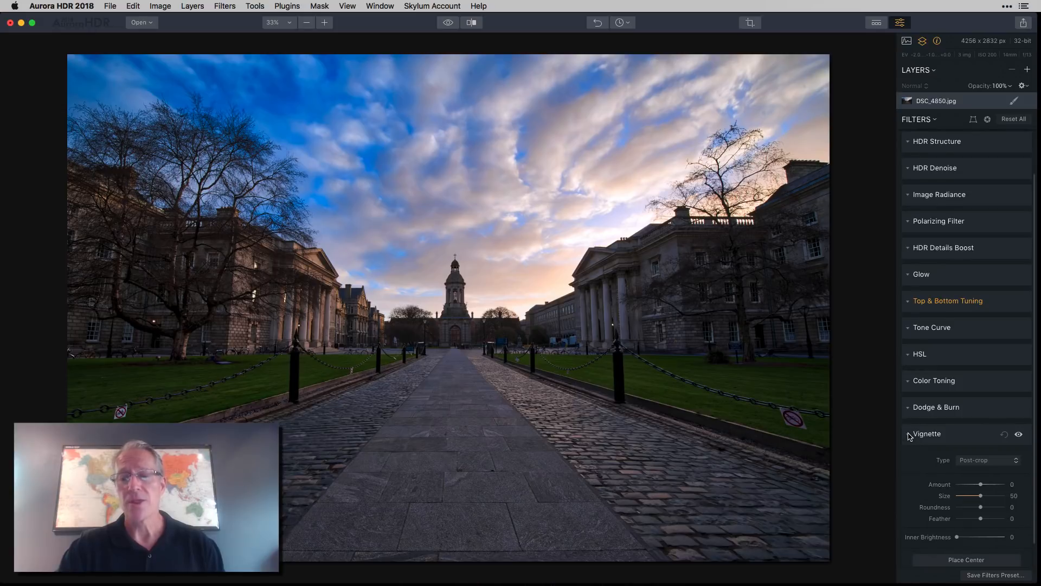
click(909, 434)
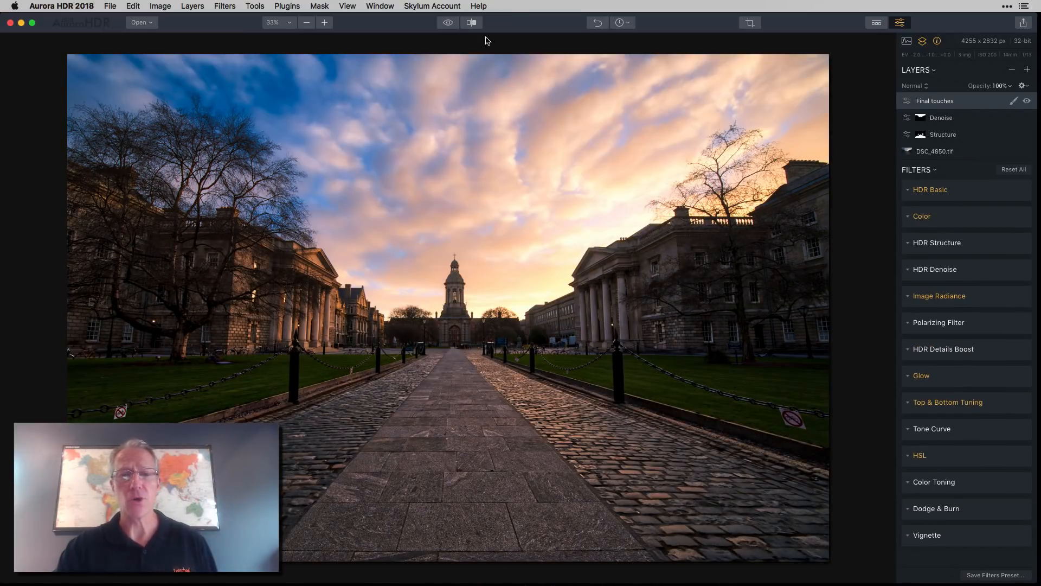
Step: Compare the finished layered edit with the original photo, using the full preview and the split before/after view
click(449, 23)
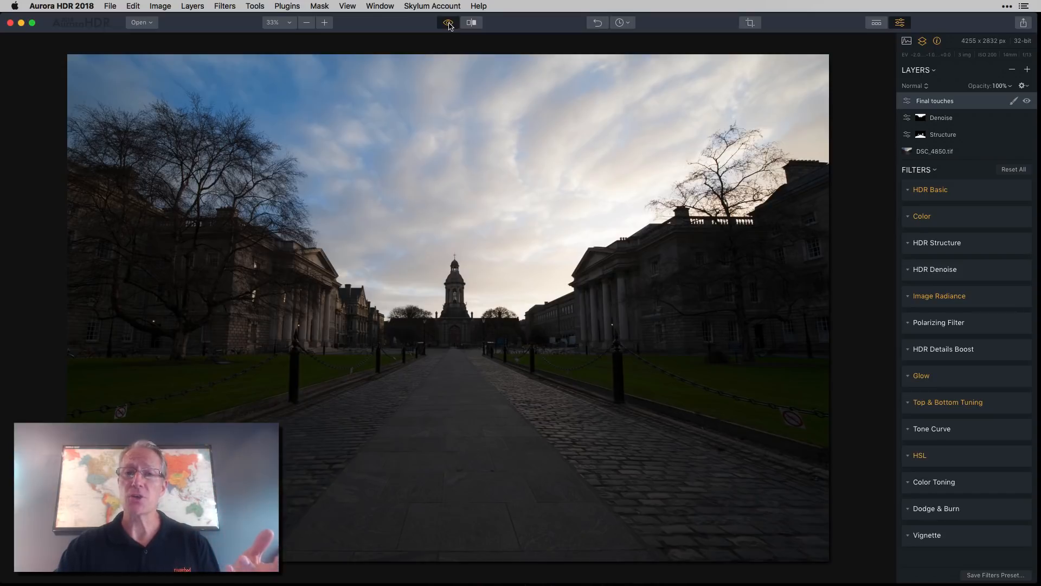
click(449, 24)
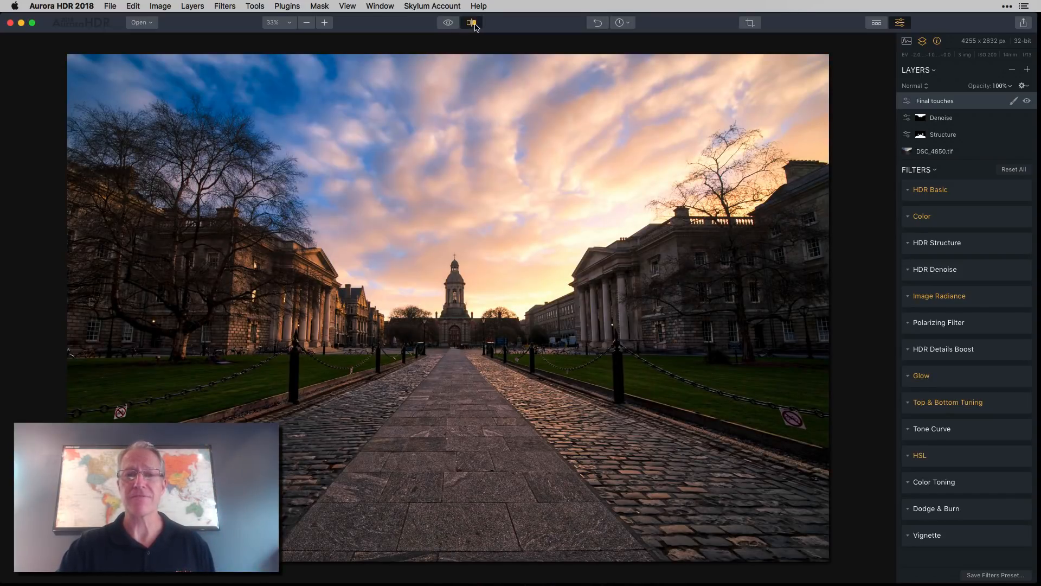
click(471, 22)
drag(448, 125, 384, 105)
click(472, 22)
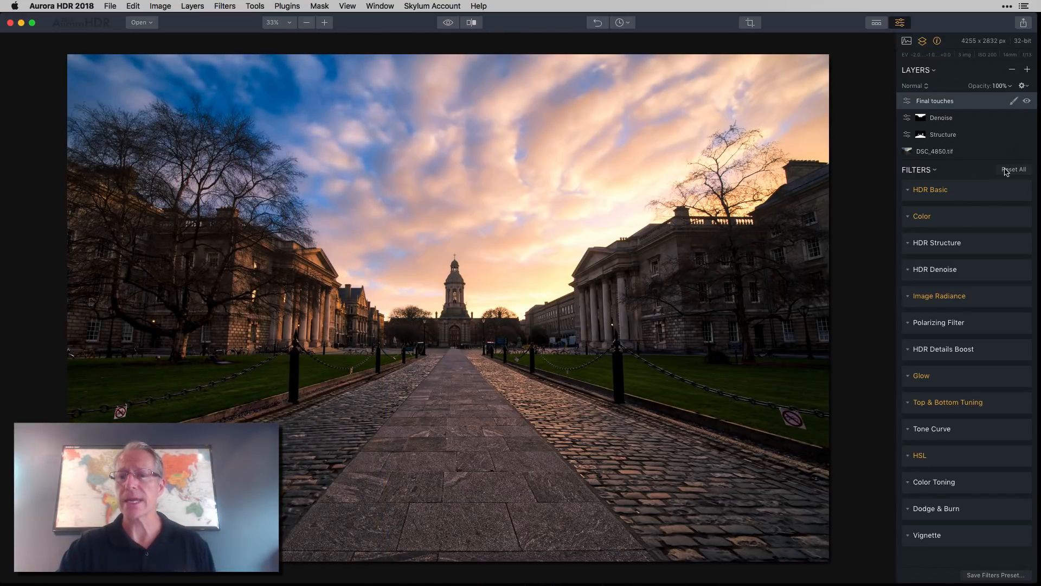
Step: Review the HDR Basic and Color filter settings on the DSC_4850.tif base layer
click(983, 156)
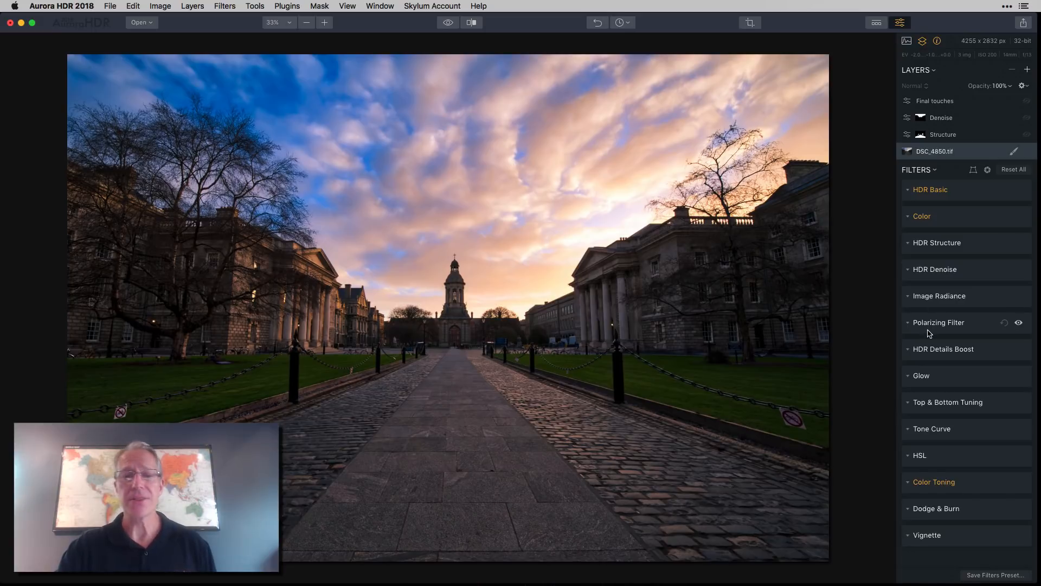
click(916, 190)
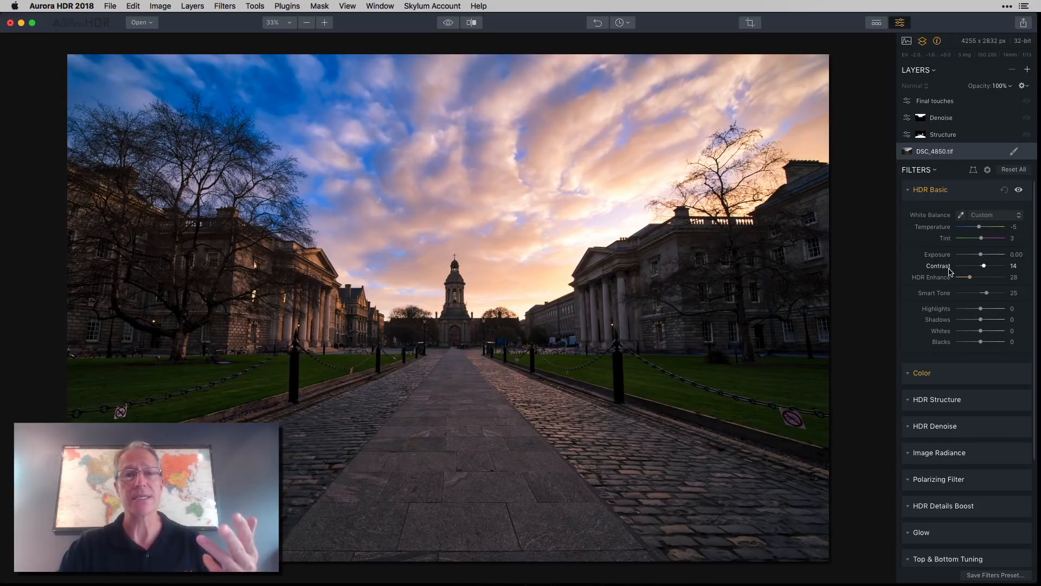
click(958, 191)
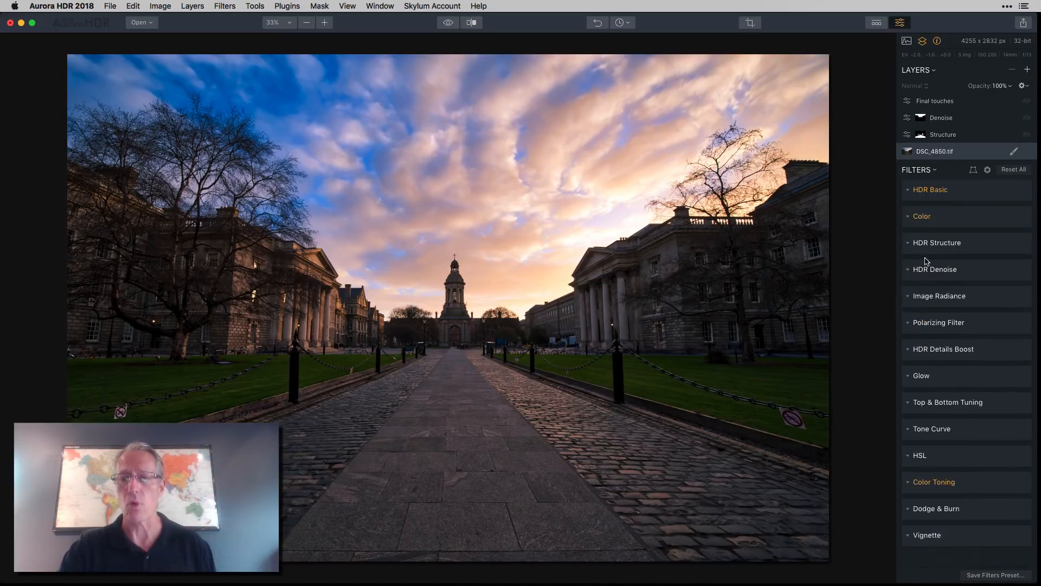
click(960, 216)
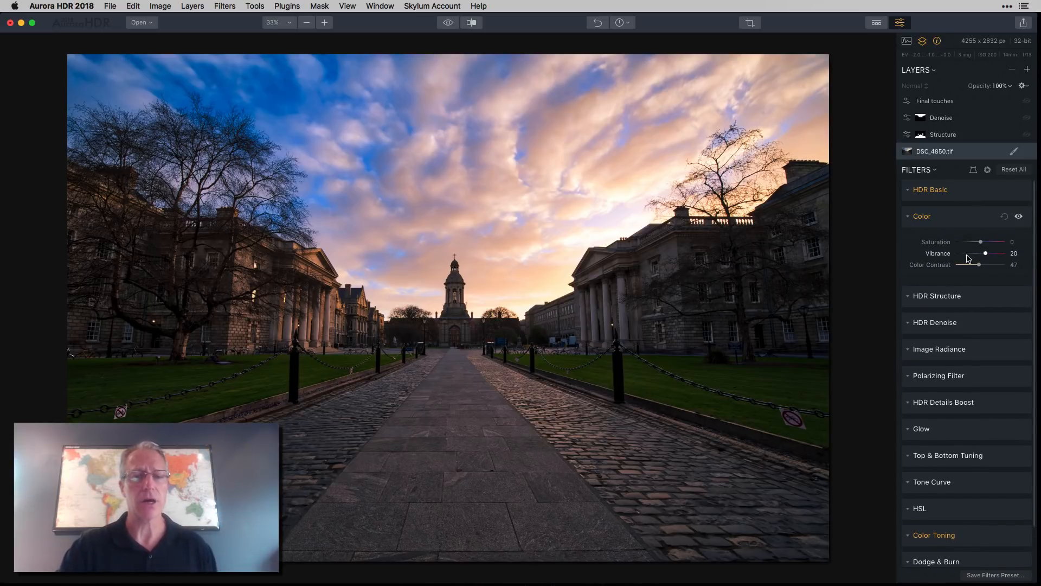
Step: Examine the base layer's Color Toning settings and compare the image with the filter off and on
scroll(911, 428, down, 2)
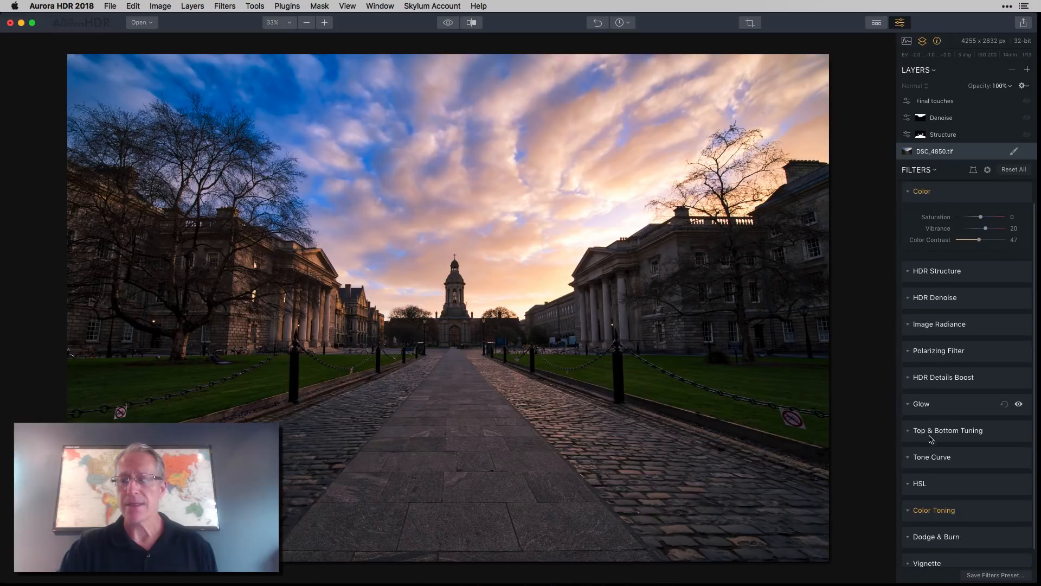
click(915, 510)
scroll(916, 512, down, 3)
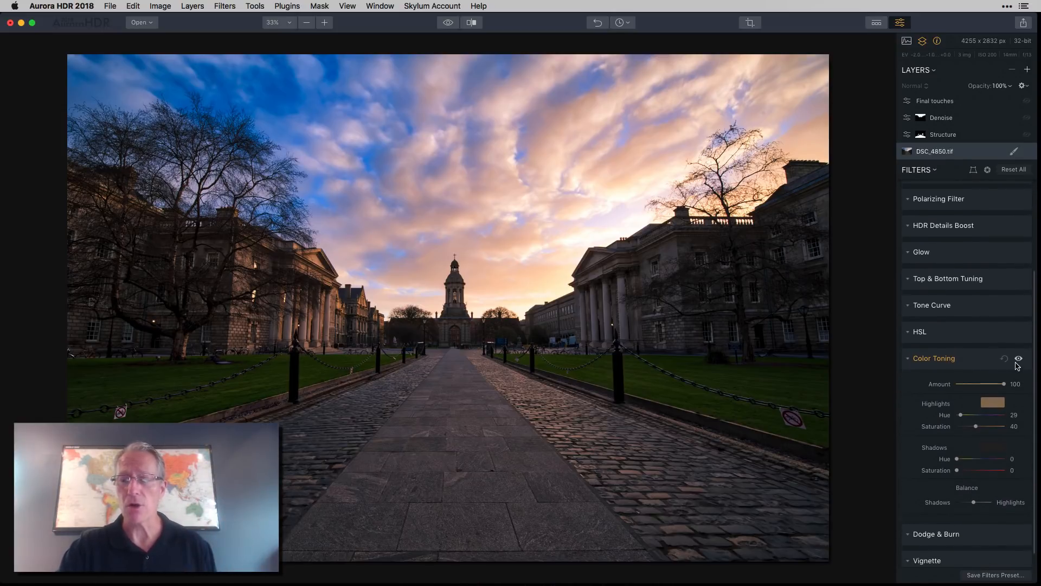
click(1020, 359)
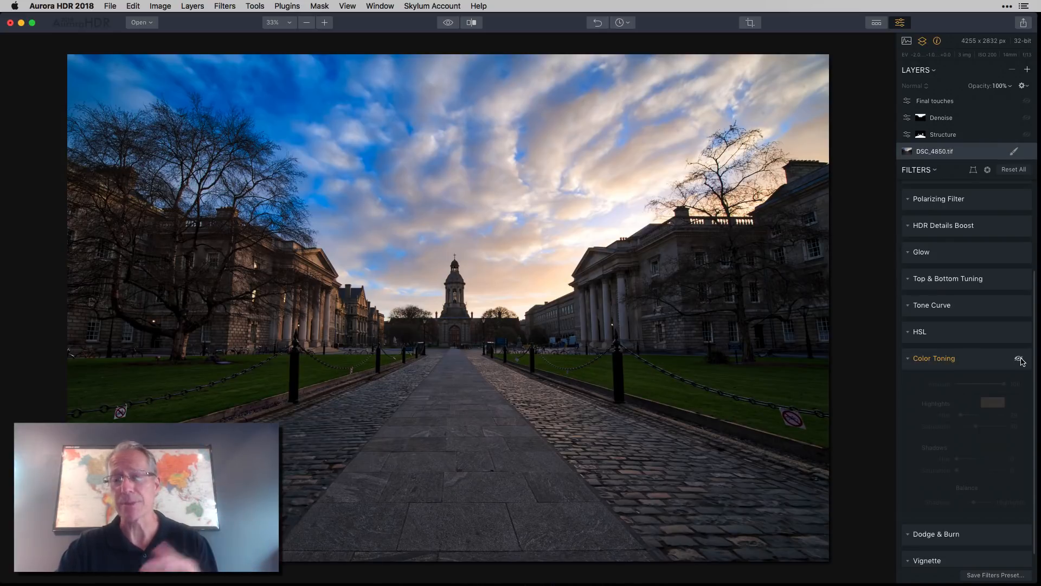
click(1019, 360)
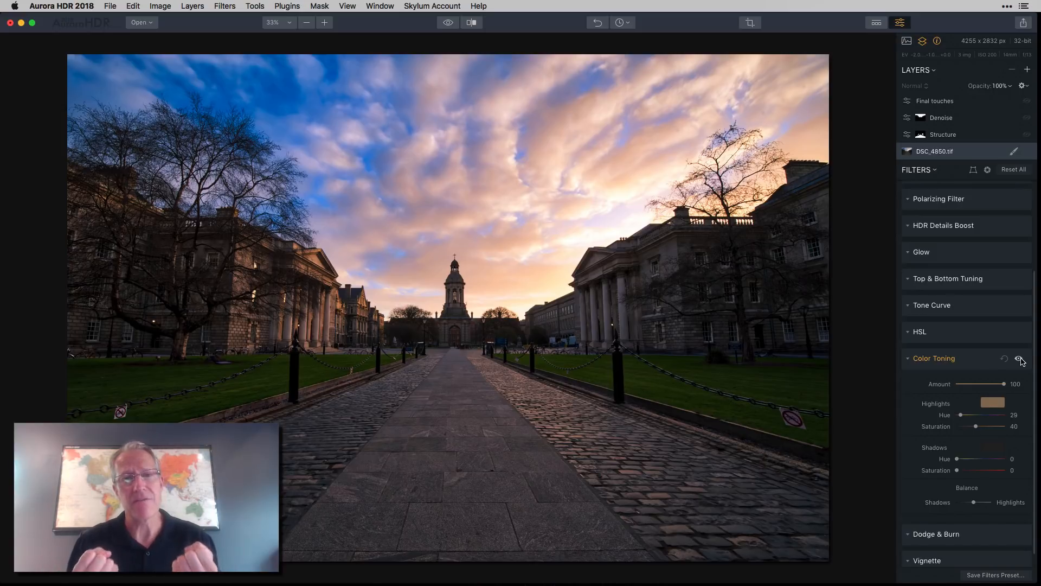
click(1020, 359)
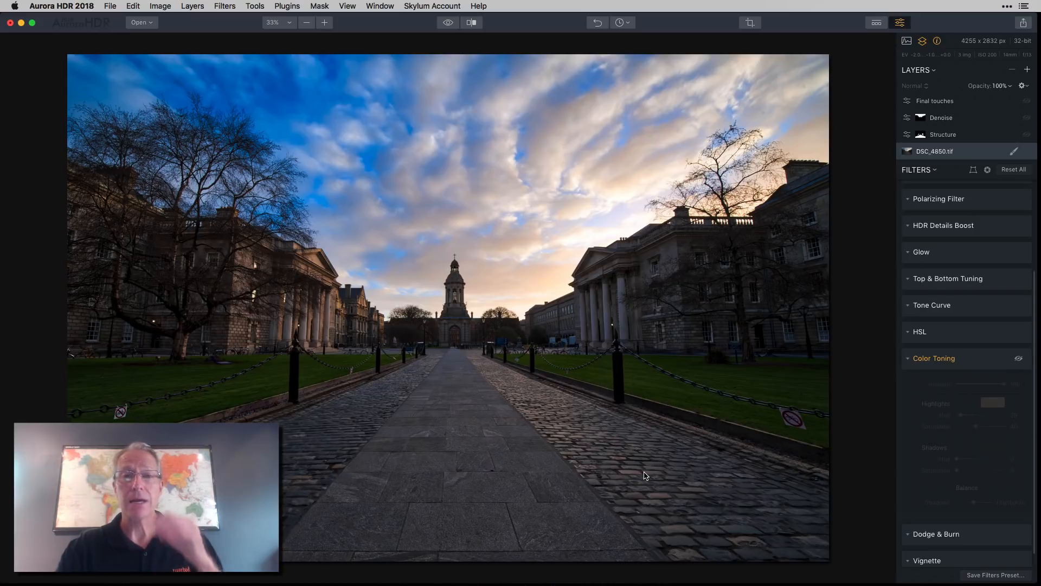
click(1020, 359)
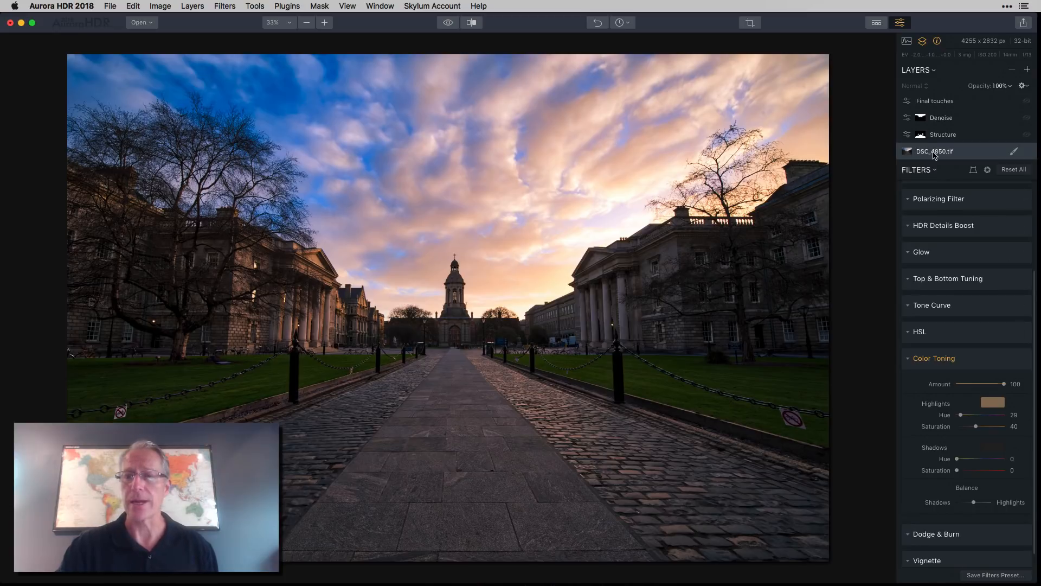
Step: Inspect the Structure layer's HDR Structure settings and show its brush mask to see which areas are painted
click(963, 136)
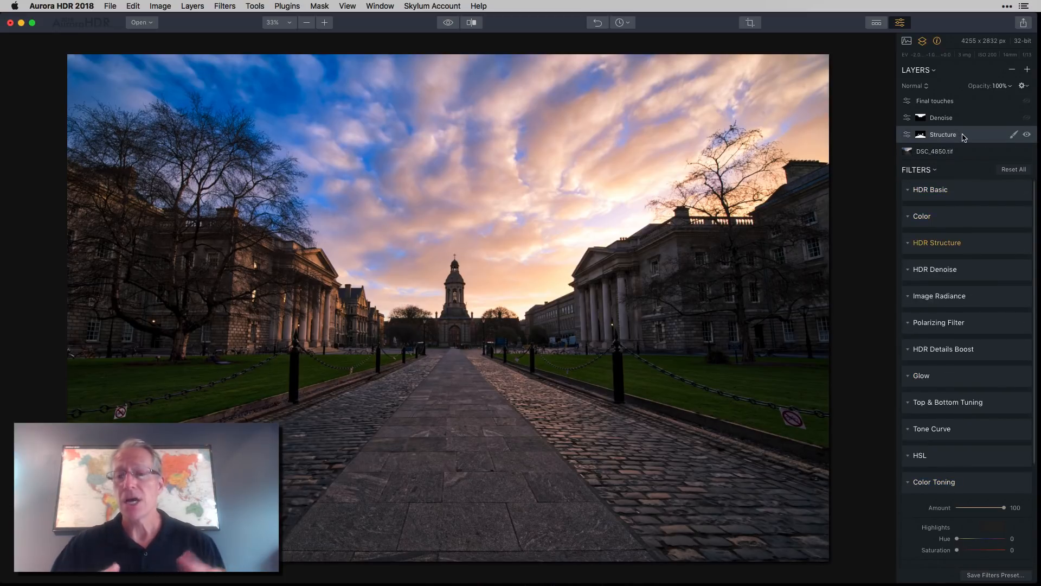
click(909, 243)
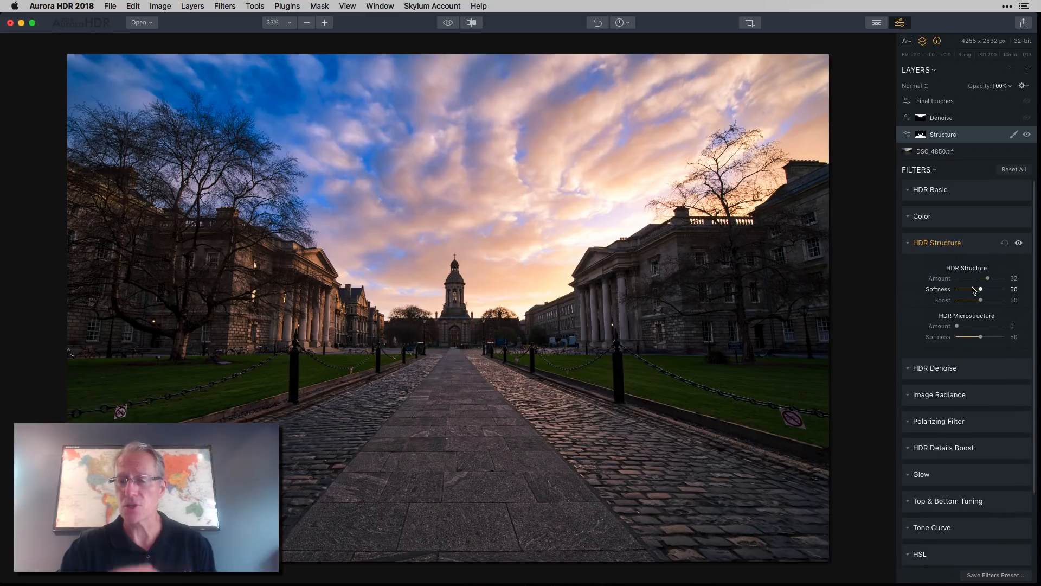
click(917, 245)
click(1014, 136)
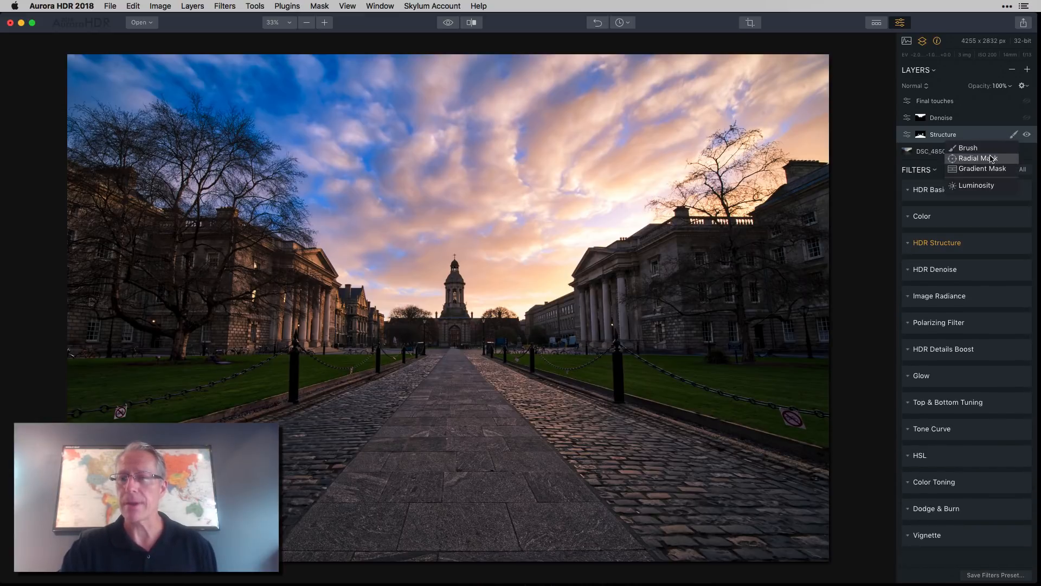
click(966, 146)
click(99, 41)
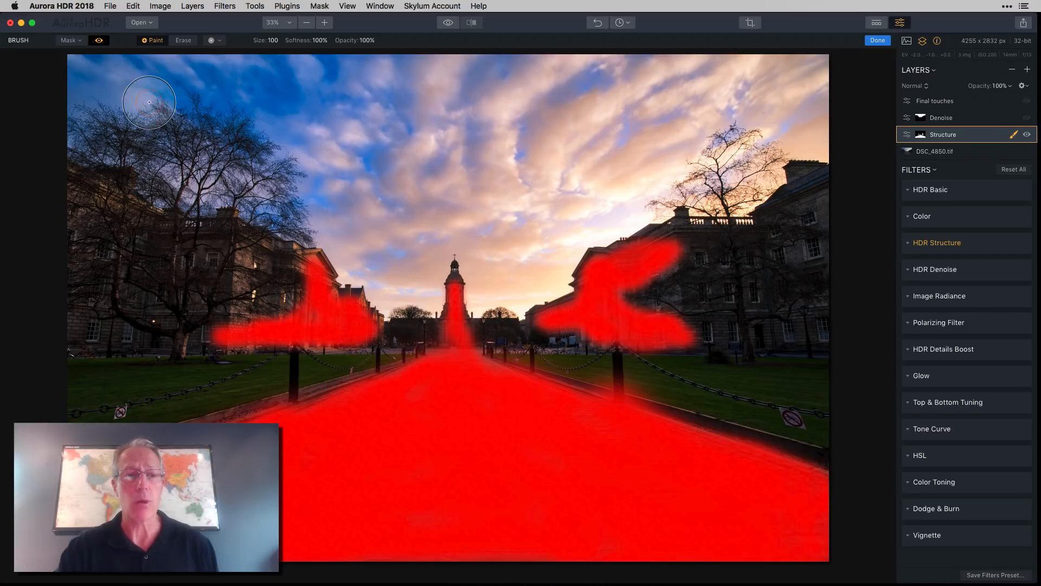
click(100, 40)
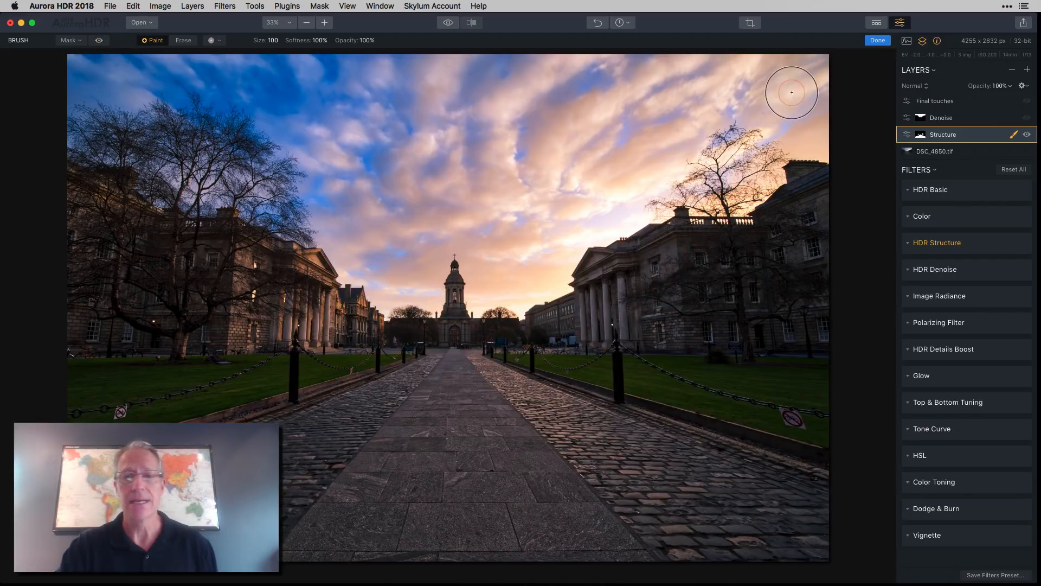
click(877, 41)
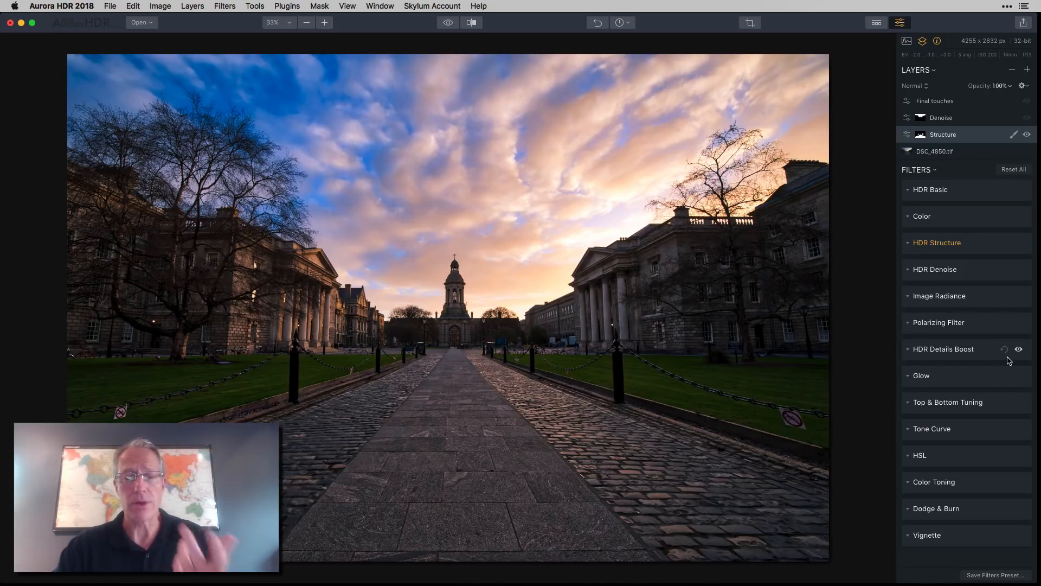
Step: Show the Denoise layer's brush mask to check where noise reduction is applied, and leave brush mode
click(980, 124)
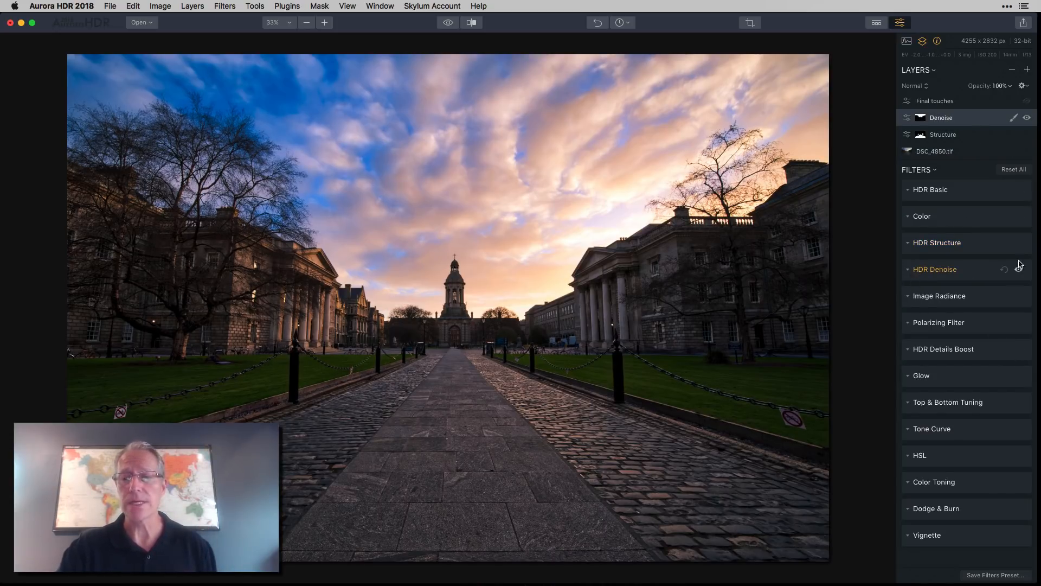
click(1014, 118)
click(956, 136)
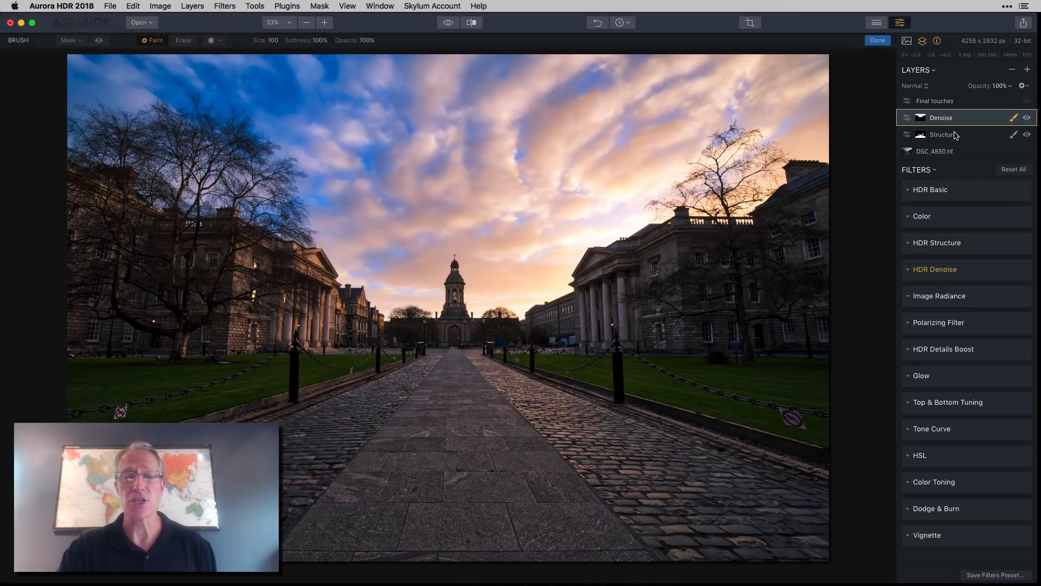
click(100, 40)
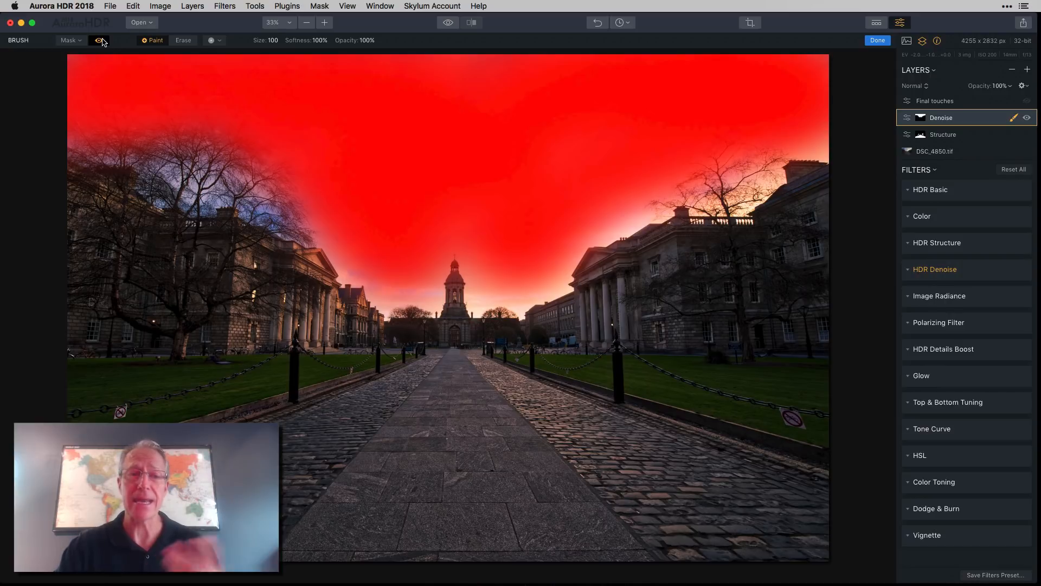
click(101, 40)
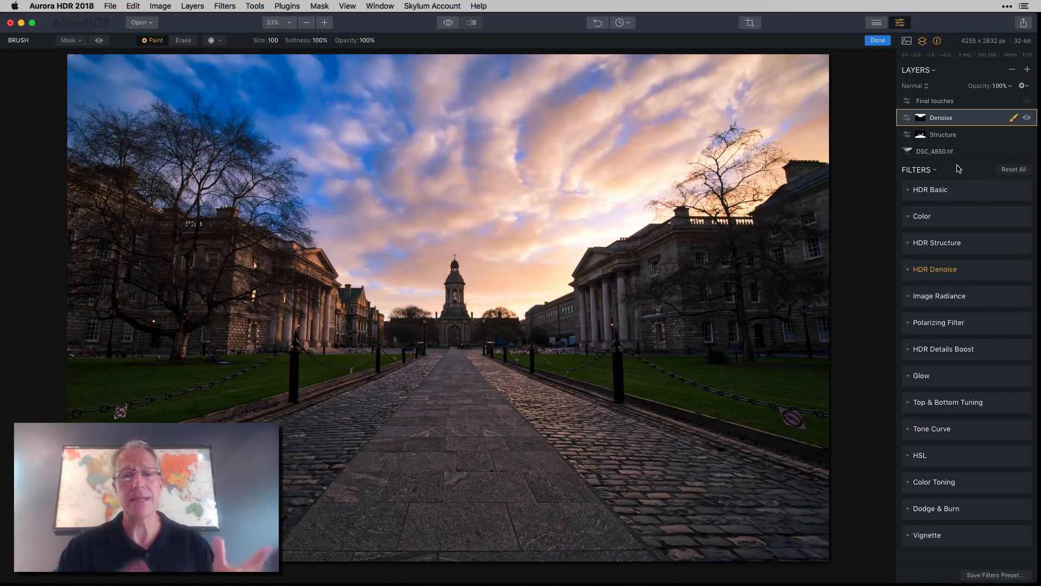
click(877, 41)
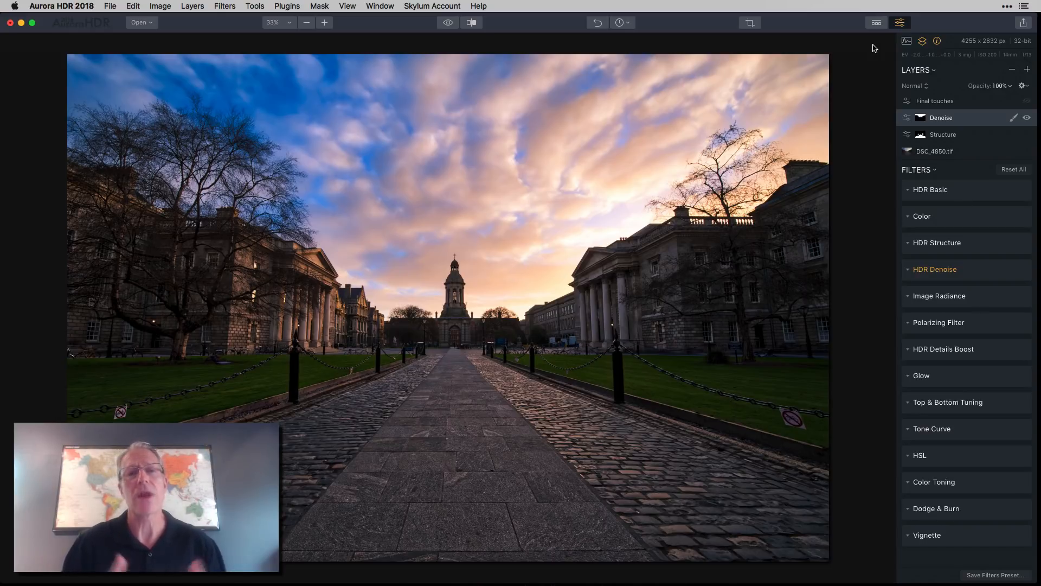
Step: Compare the image with the Final touches layer hidden and shown
click(962, 103)
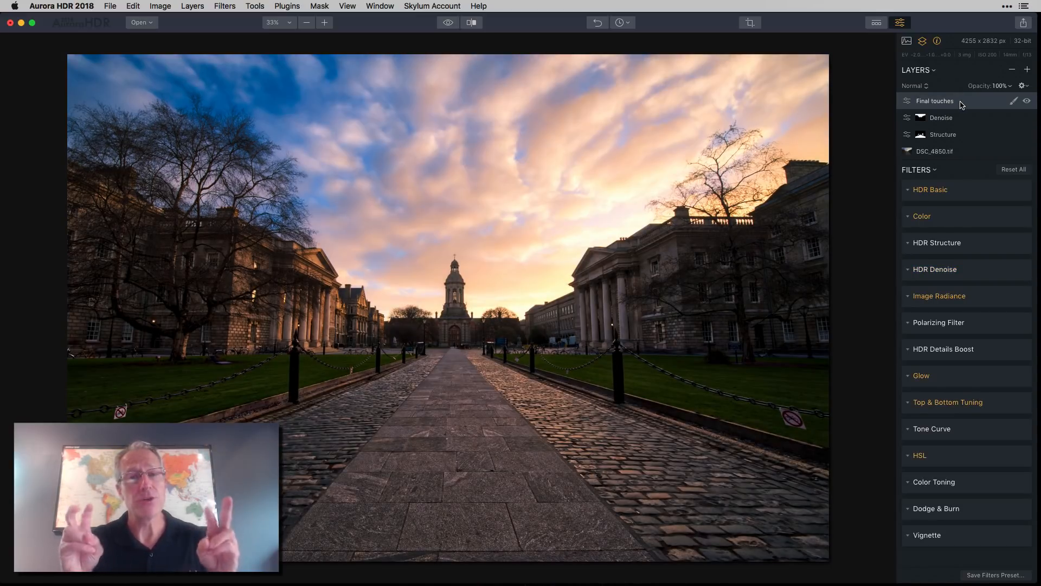
click(1028, 101)
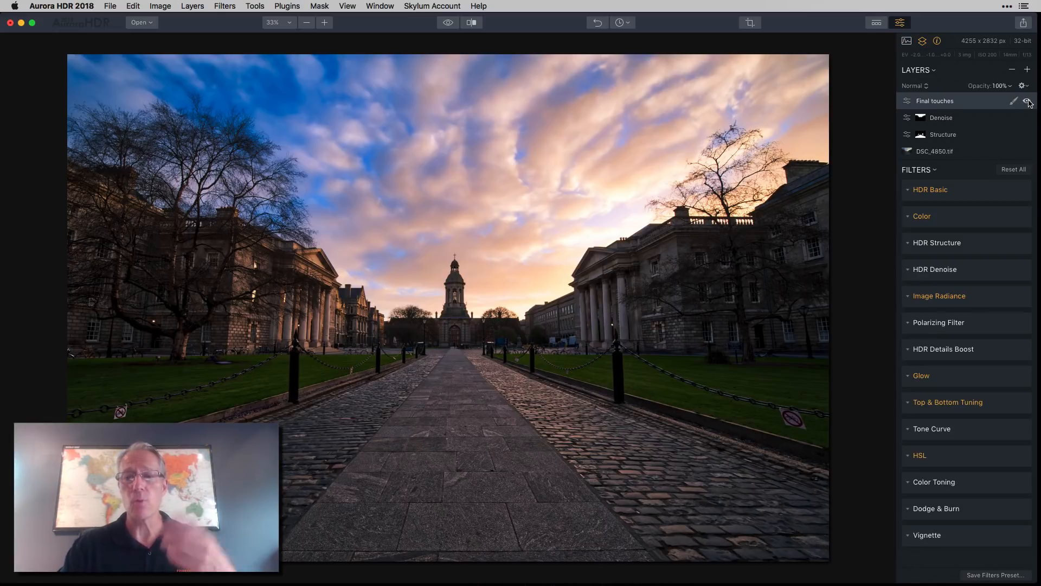
click(1028, 101)
Step: Review the HDR Basic, Color and Image Radiance settings on the Final touches layer
click(914, 193)
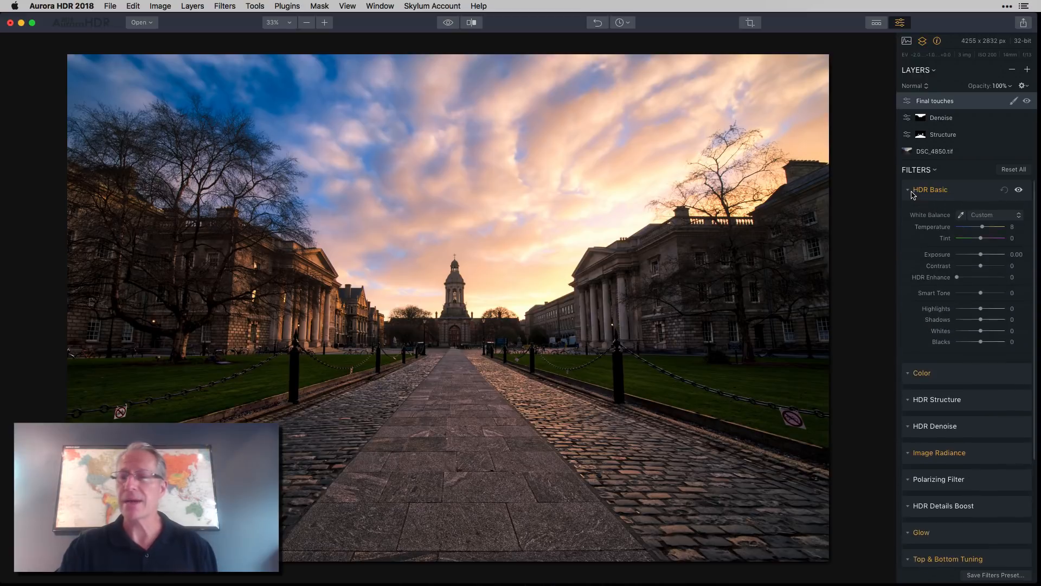
click(915, 374)
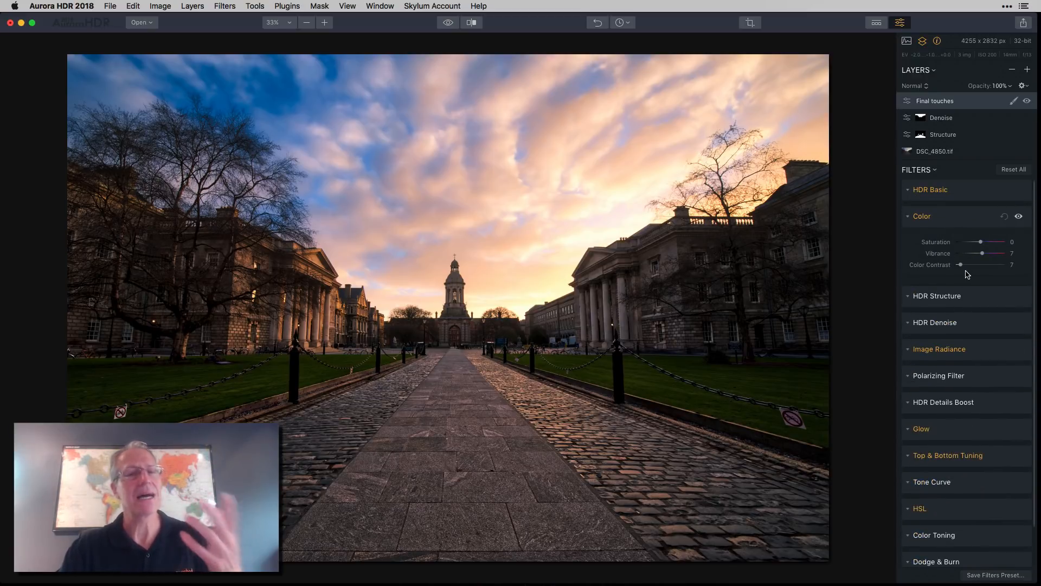
click(920, 349)
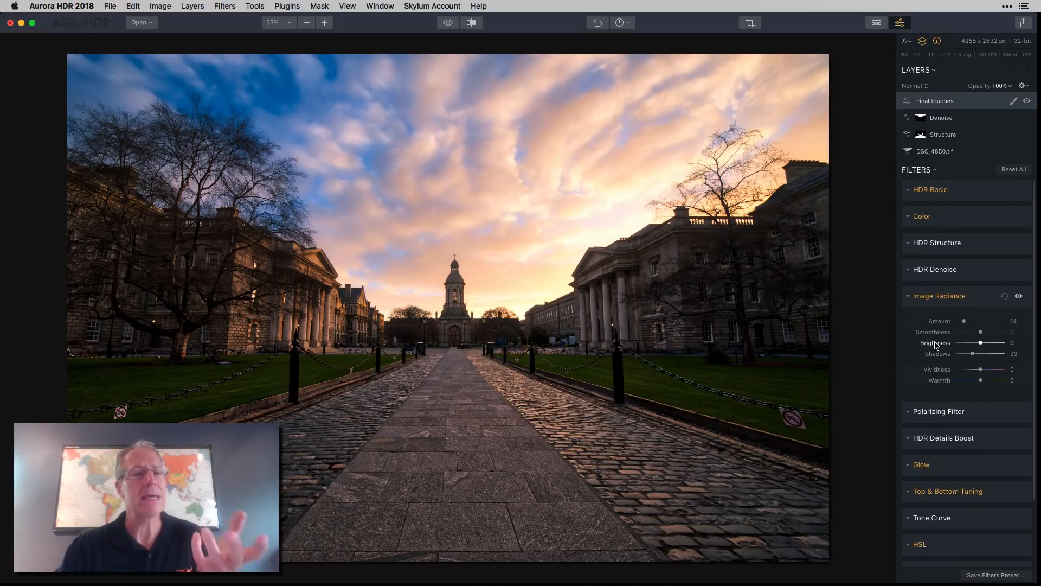
Step: Check the Final touches layer's Glow effect by switching it off and on, and examine its Top & Bottom Tuning effect
click(911, 465)
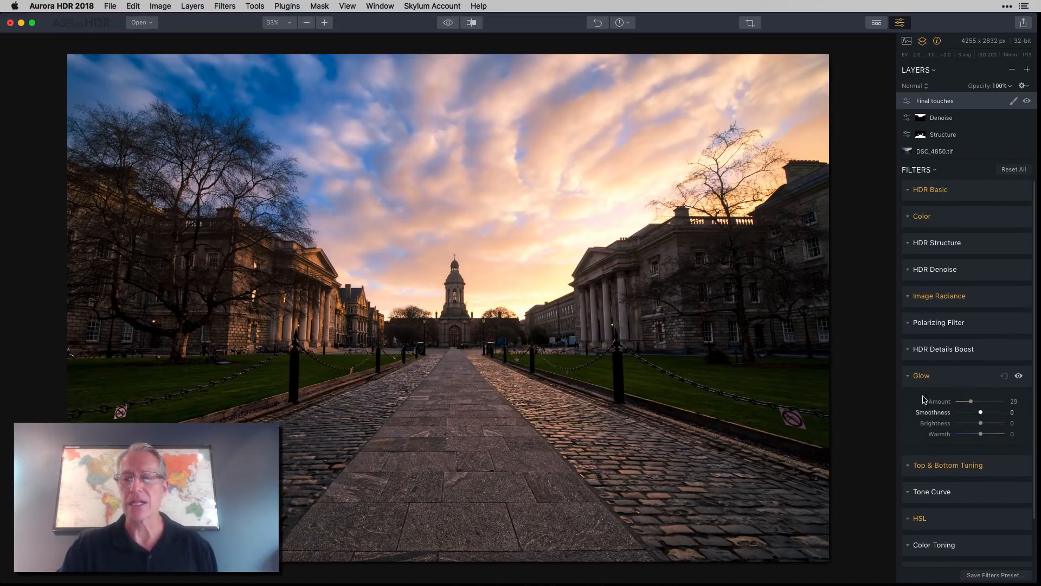
click(1019, 376)
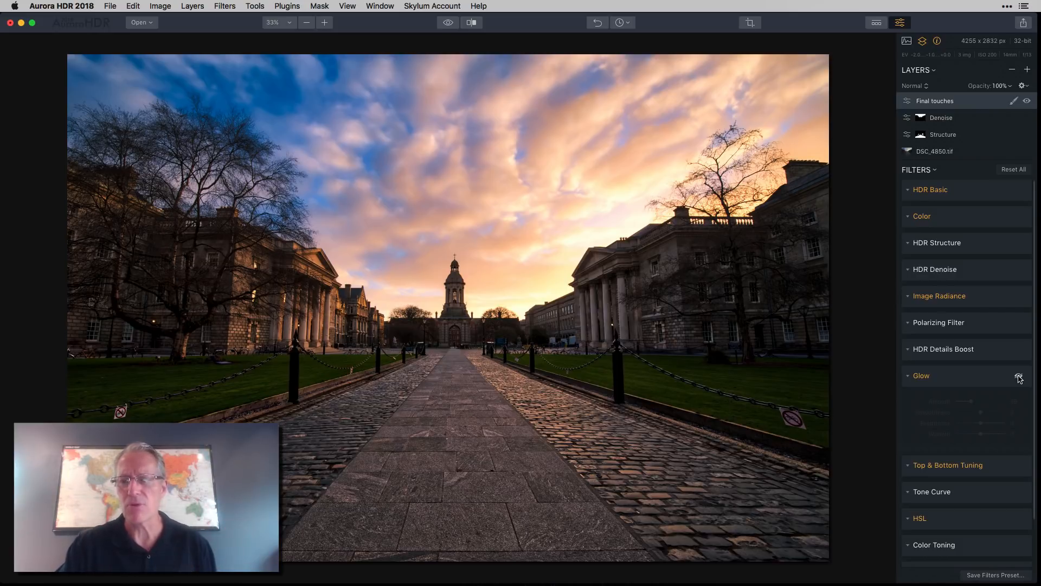
click(1019, 376)
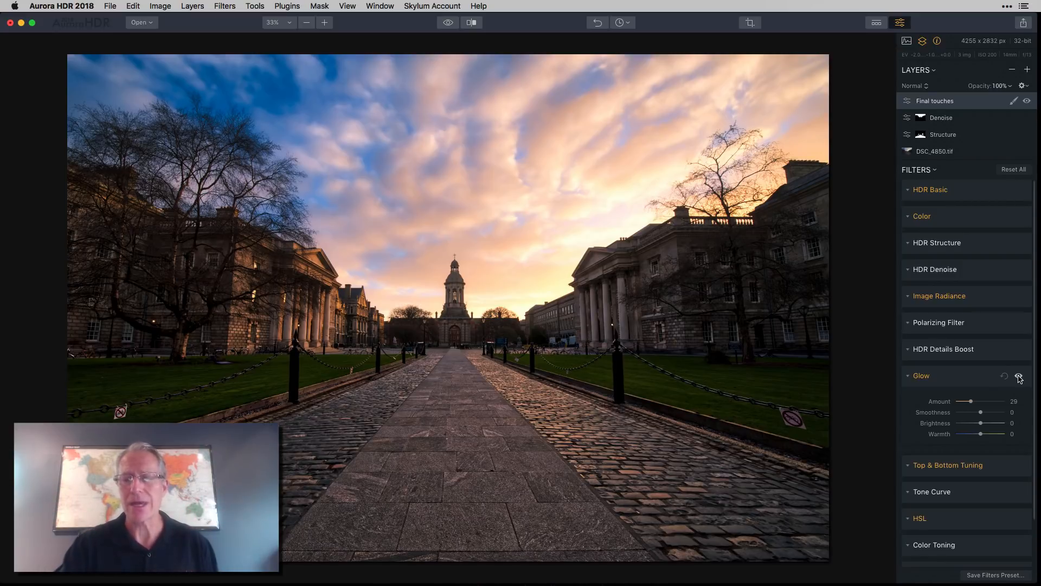
scroll(952, 402, down, 3)
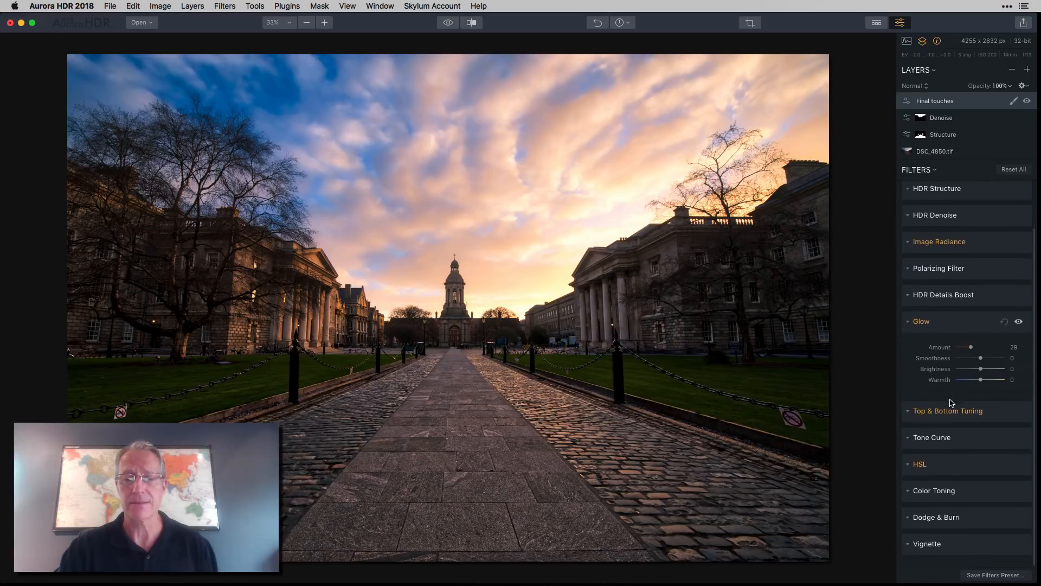
click(1019, 413)
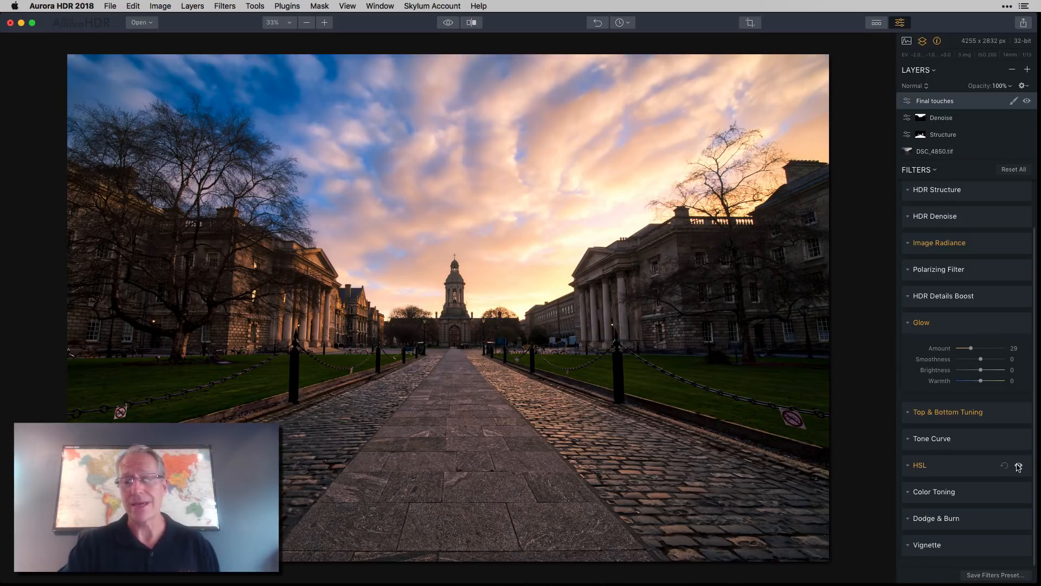
Step: Check the final result against the original photo in the full preview and with the split-view divider moved across the sky
click(445, 24)
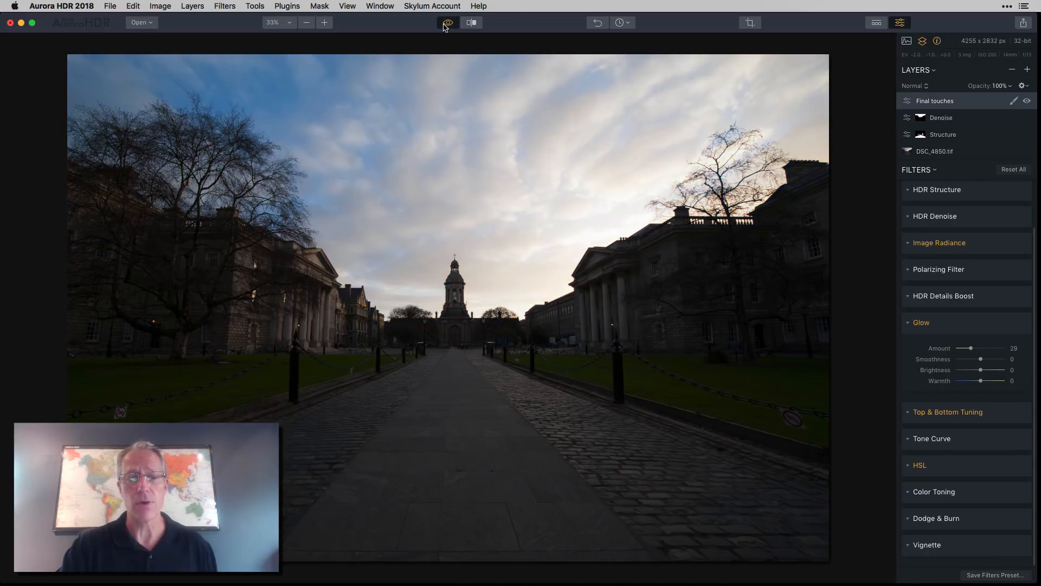
click(471, 22)
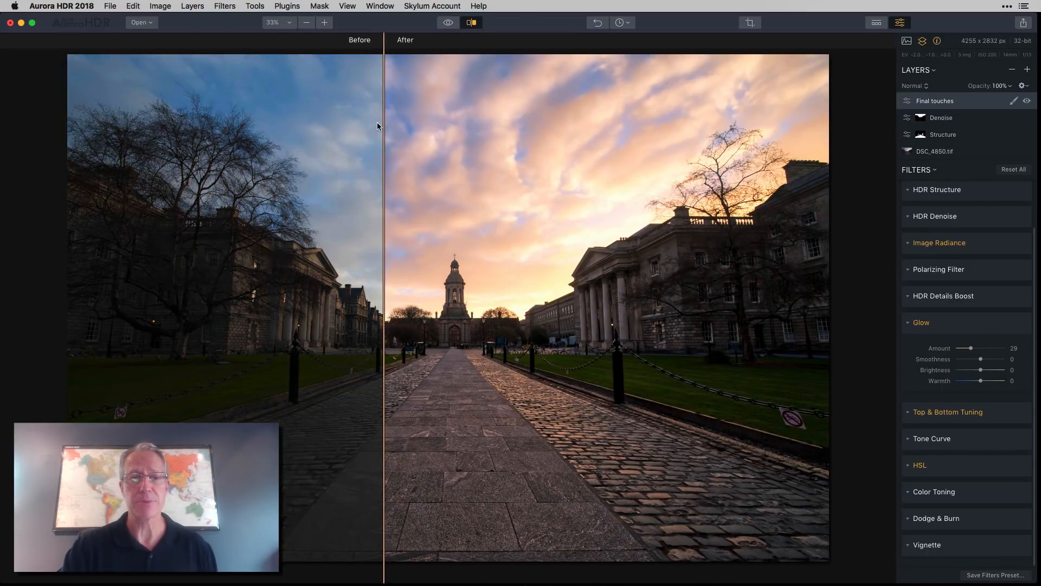
mouse_move(382, 126)
mouse_down()
mouse_move(709, 122)
mouse_move(369, 119)
mouse_up()
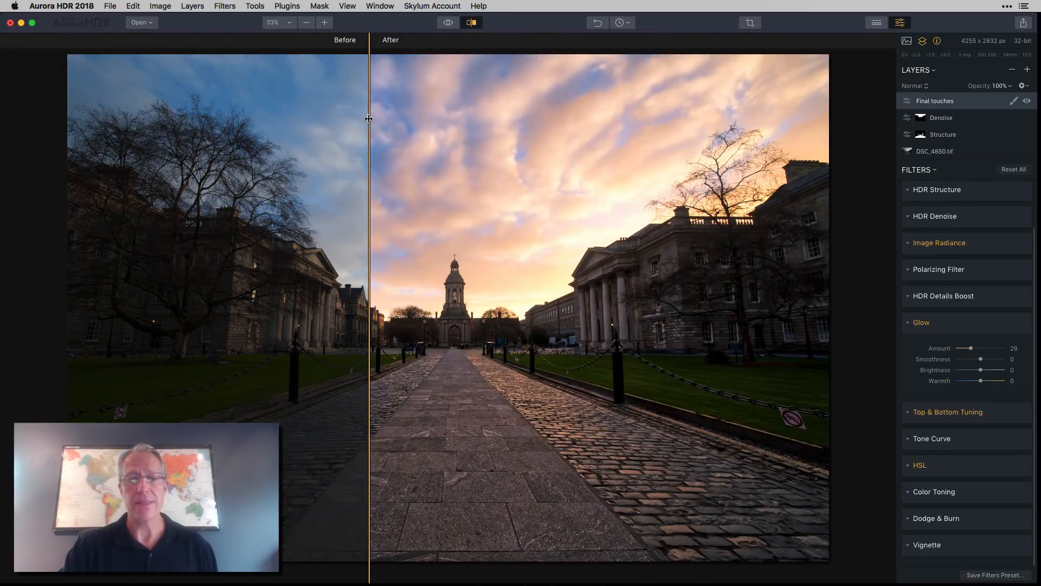
click(471, 24)
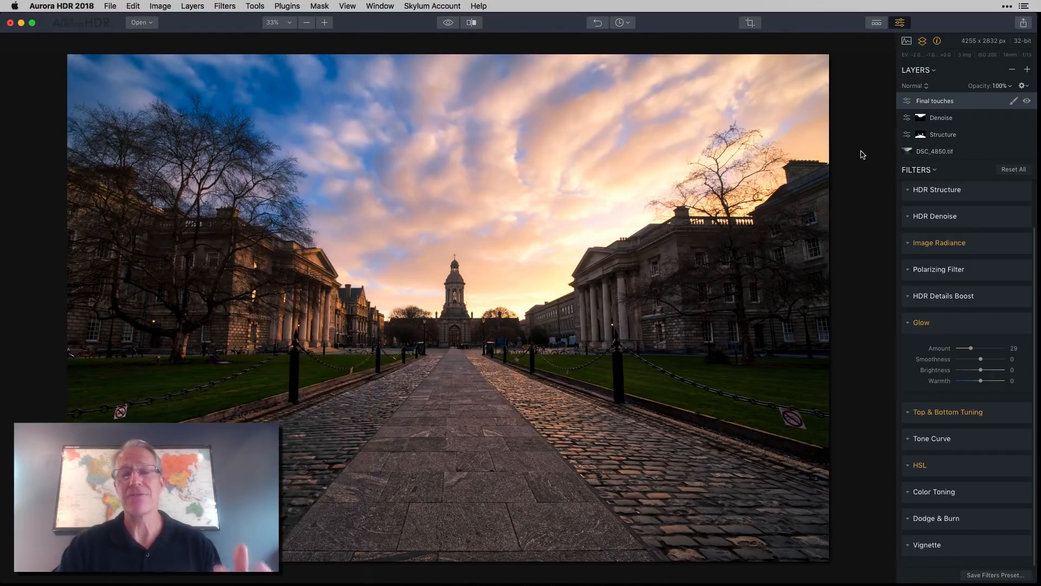